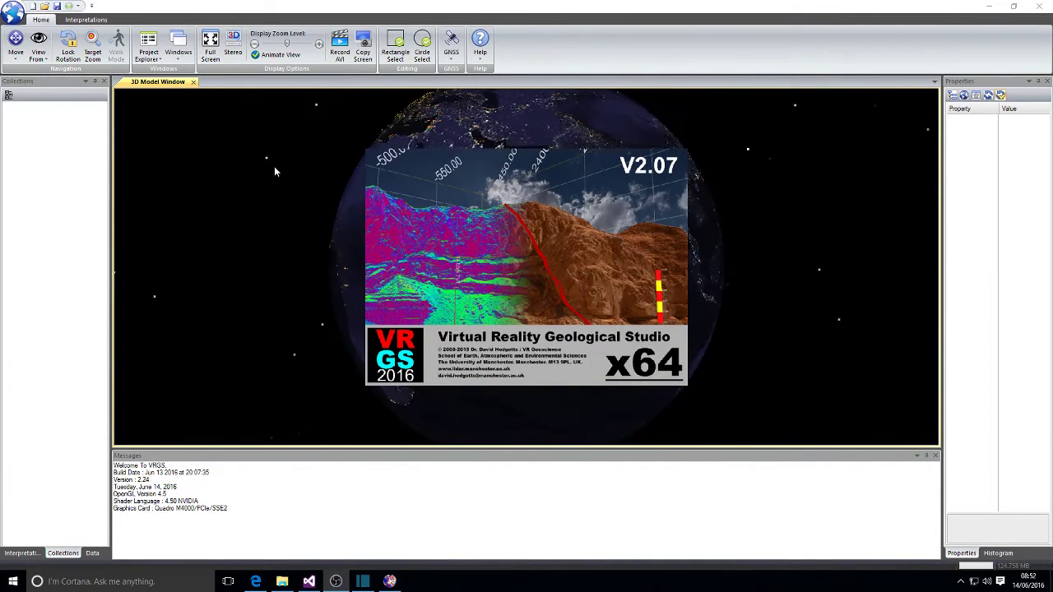
Open the VRGS_DemoProject project and display the Color_prerift_02 triangular mesh in the 3D model view.
left_click(15, 10)
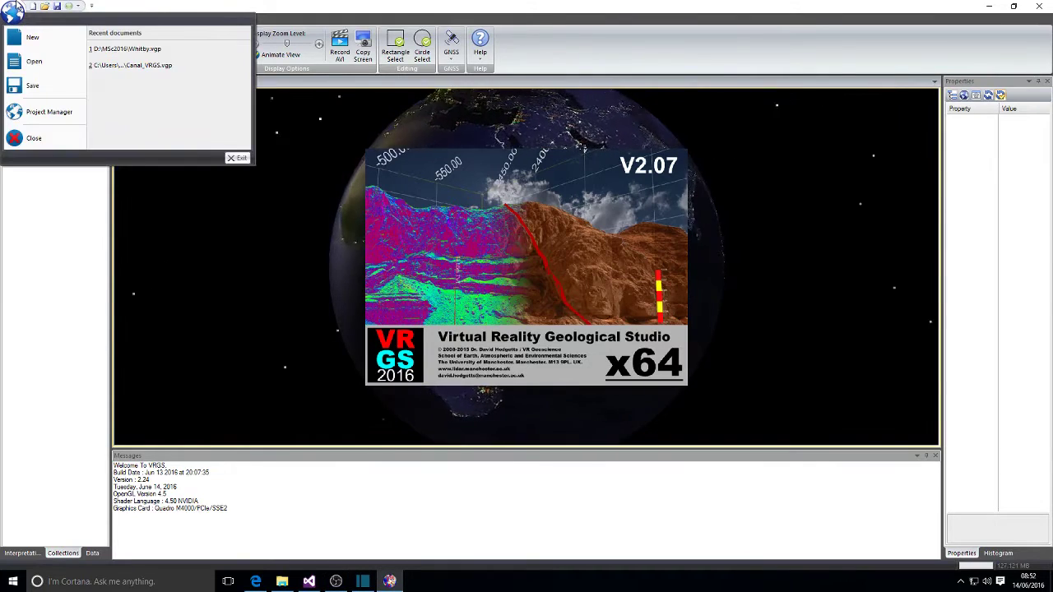
left_click(49, 61)
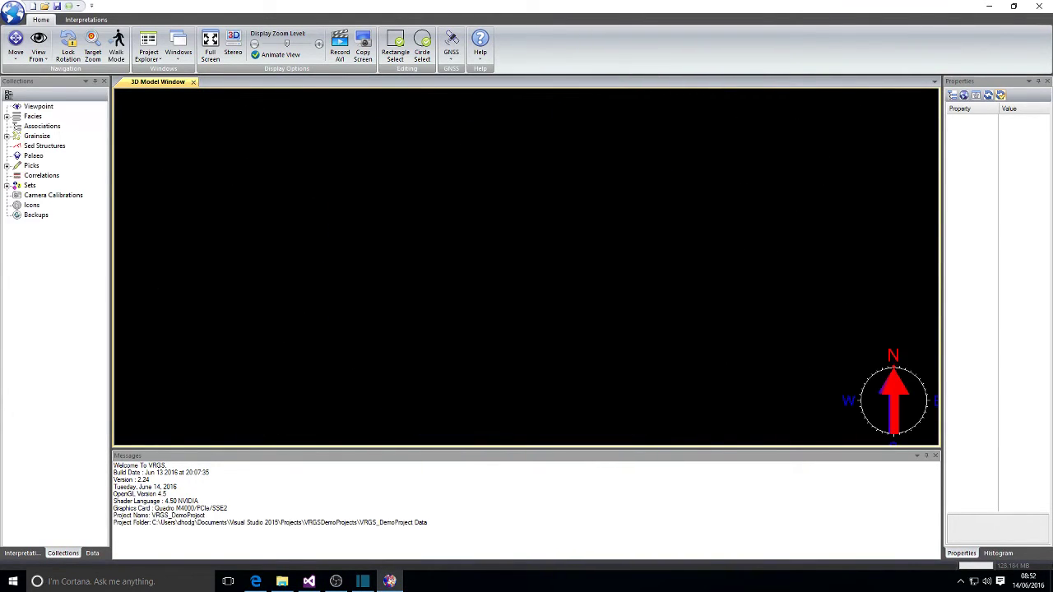
left_click(92, 553)
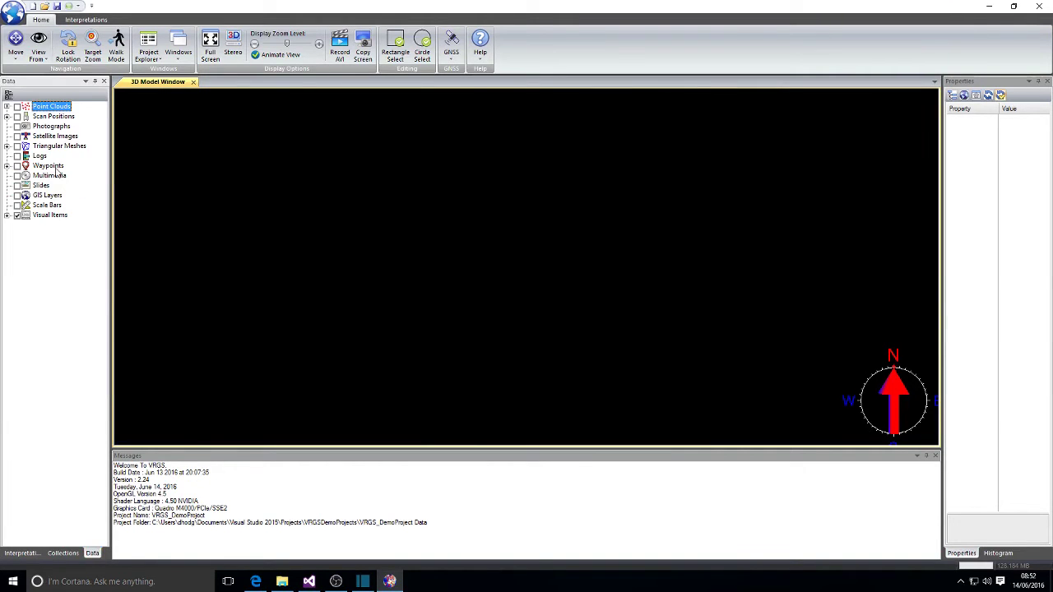
left_click(6, 145)
left_click(58, 156)
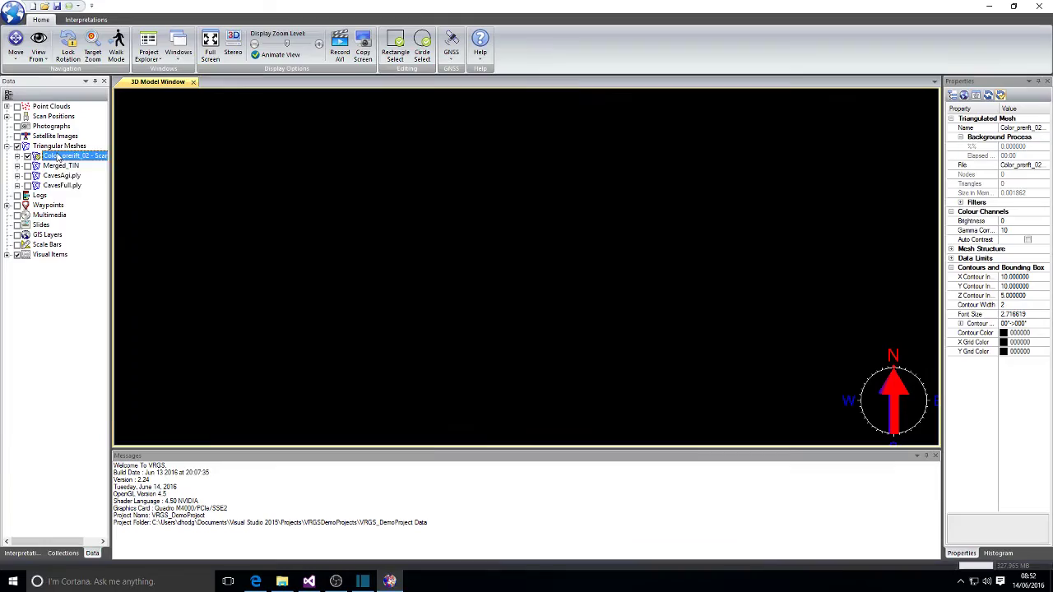
right_click(58, 156)
left_click(78, 159)
left_click_drag(524, 385, 527, 333)
scroll(527, 333, "up", 5)
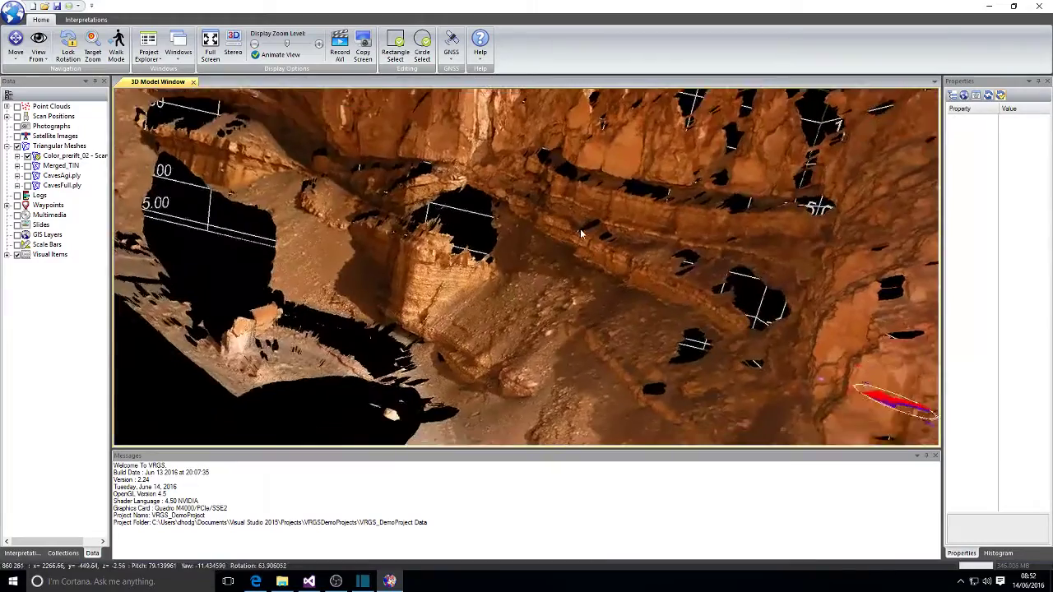
Use Geobody Mapping to outline the bed below the upper ledge as a geobody about 12.3 wide and 3.3 high.
left_click_drag(580, 234, 521, 253)
left_click(86, 20)
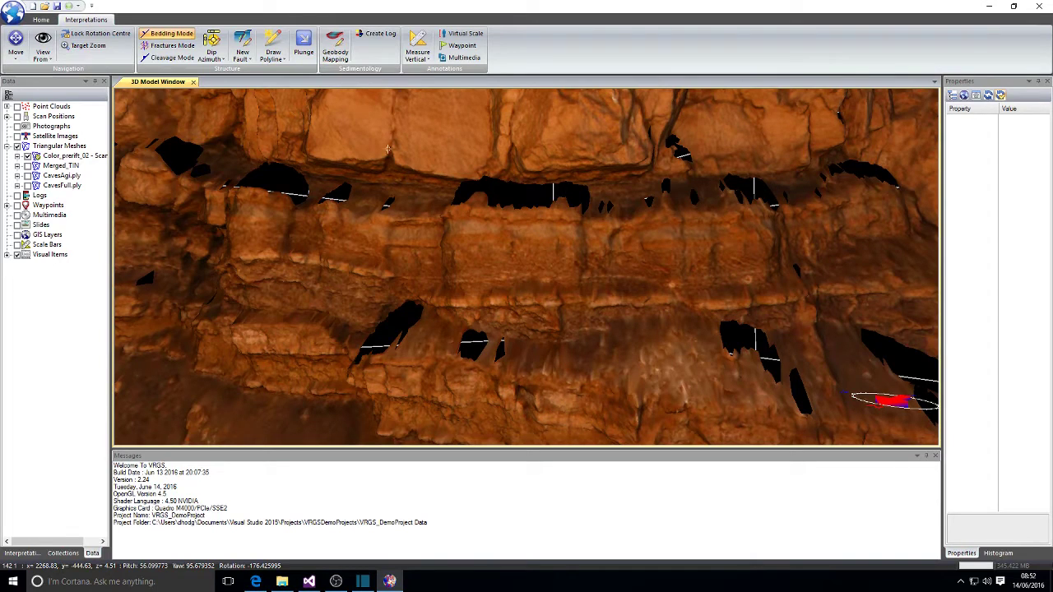
left_click(450, 210)
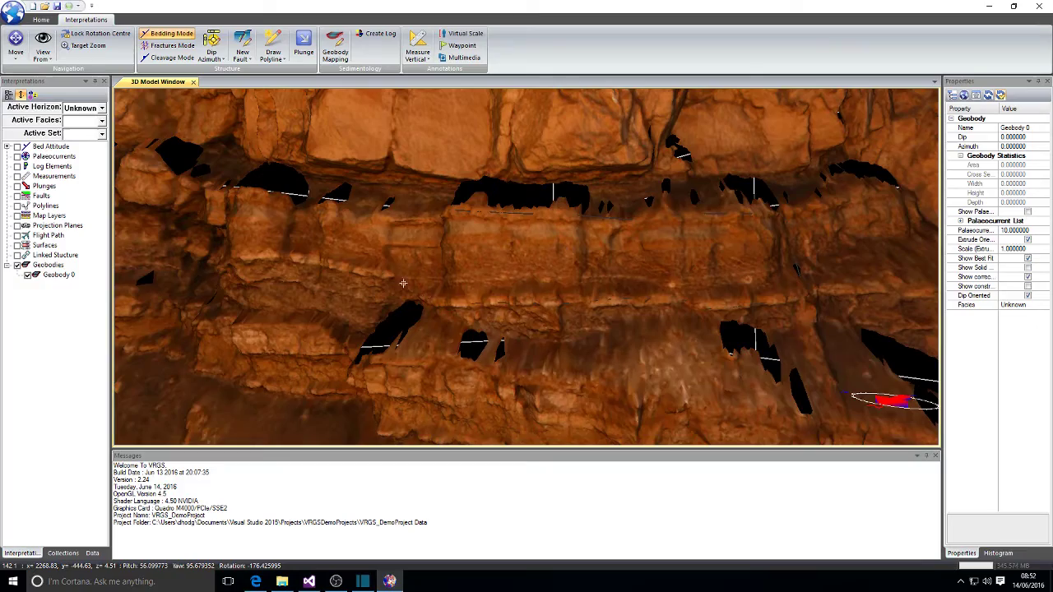
left_click_drag(437, 244, 567, 245)
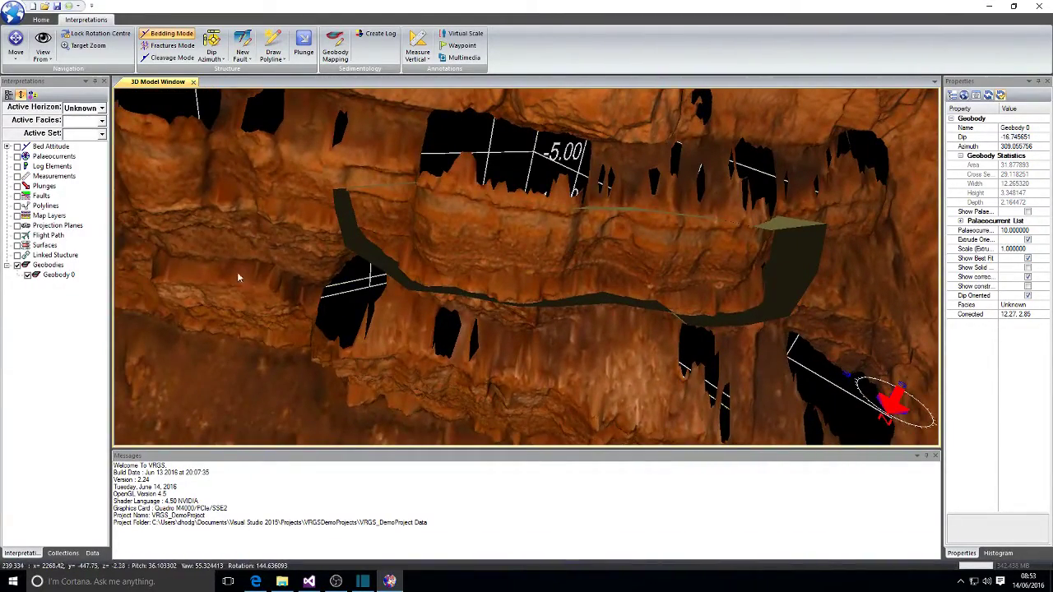
Turn on the solid face display for Geobody 0.
left_click(58, 274)
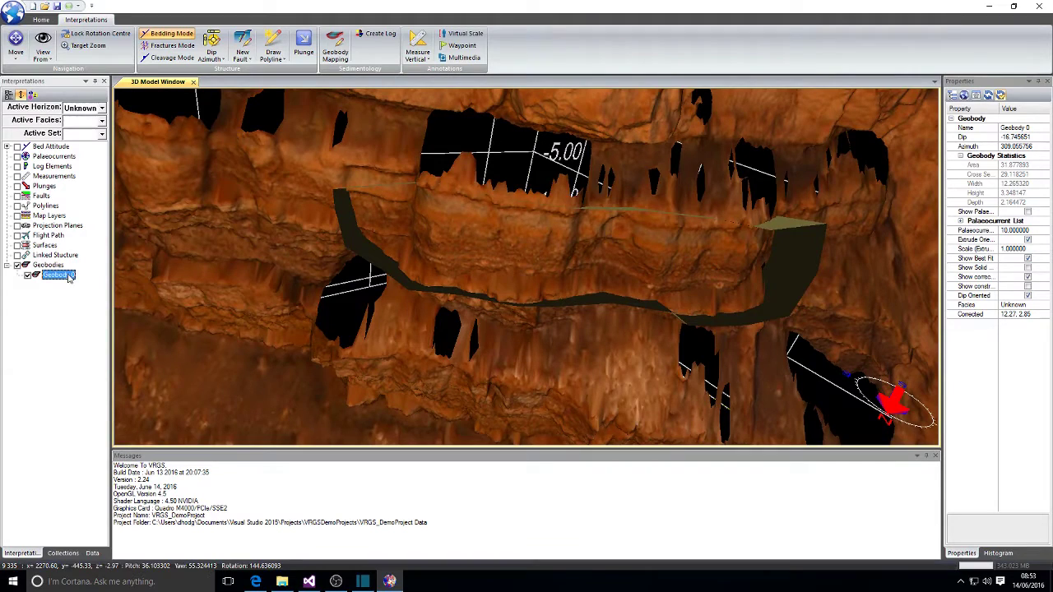
left_click(1026, 268)
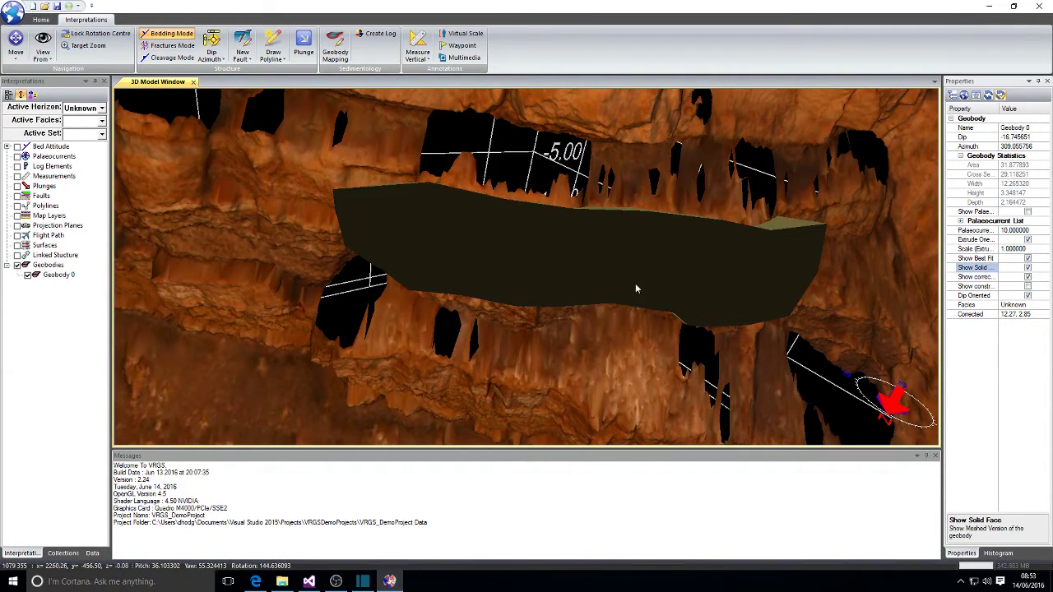
left_click_drag(635, 283, 561, 337)
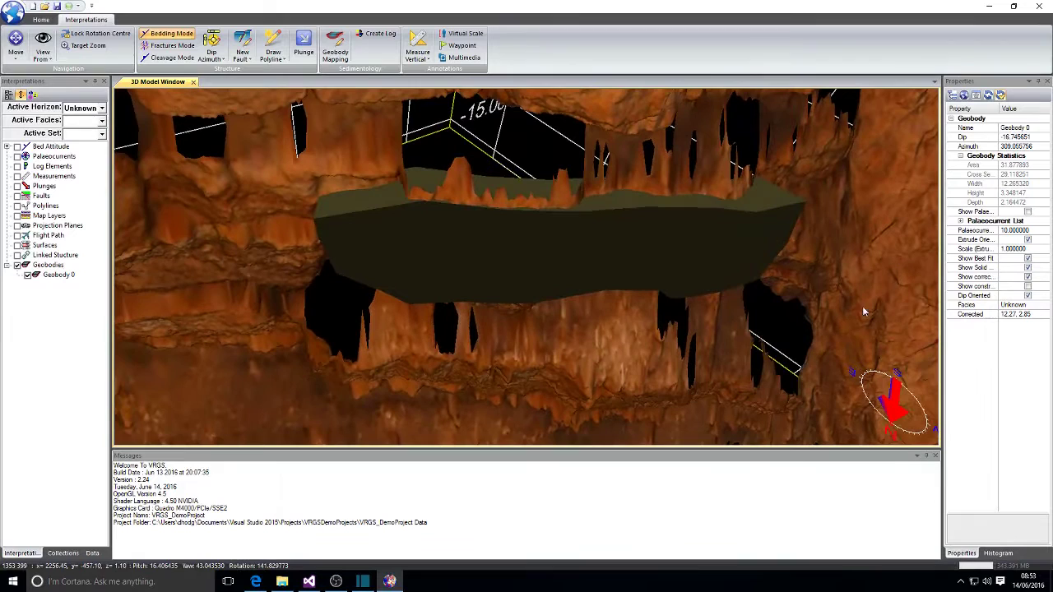
Switch Geobody 0's corrected face off and back on to compare its topographic and flat versions.
left_click(1028, 279)
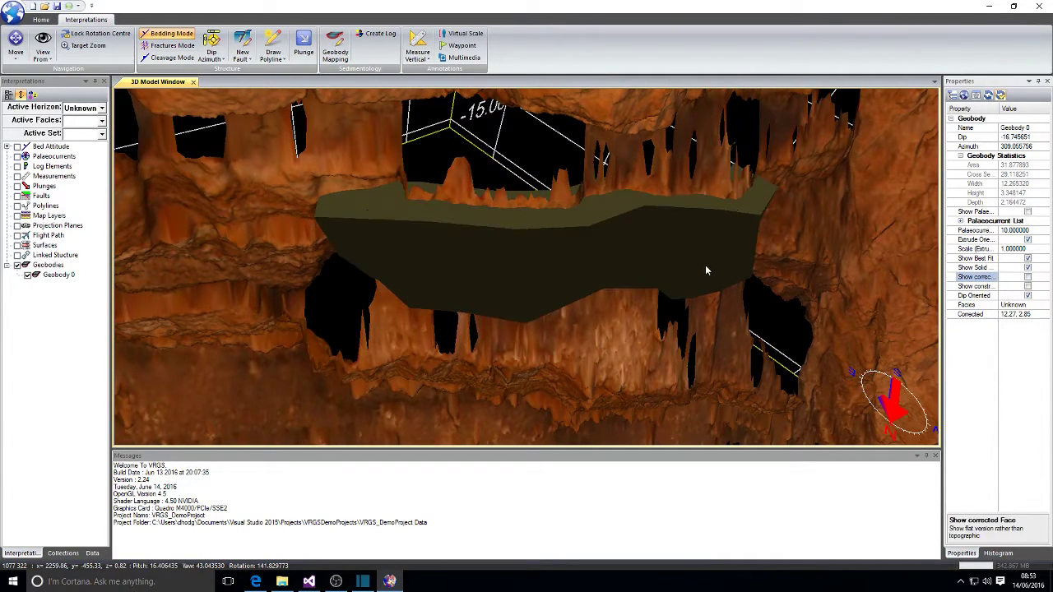
left_click_drag(705, 270, 533, 292)
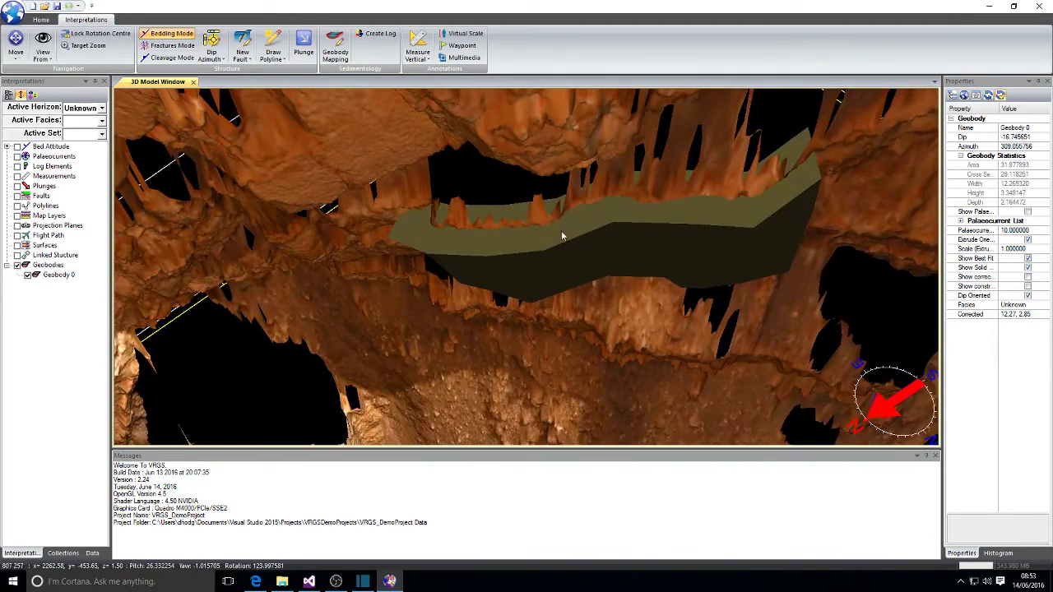
left_click_drag(788, 203, 828, 197)
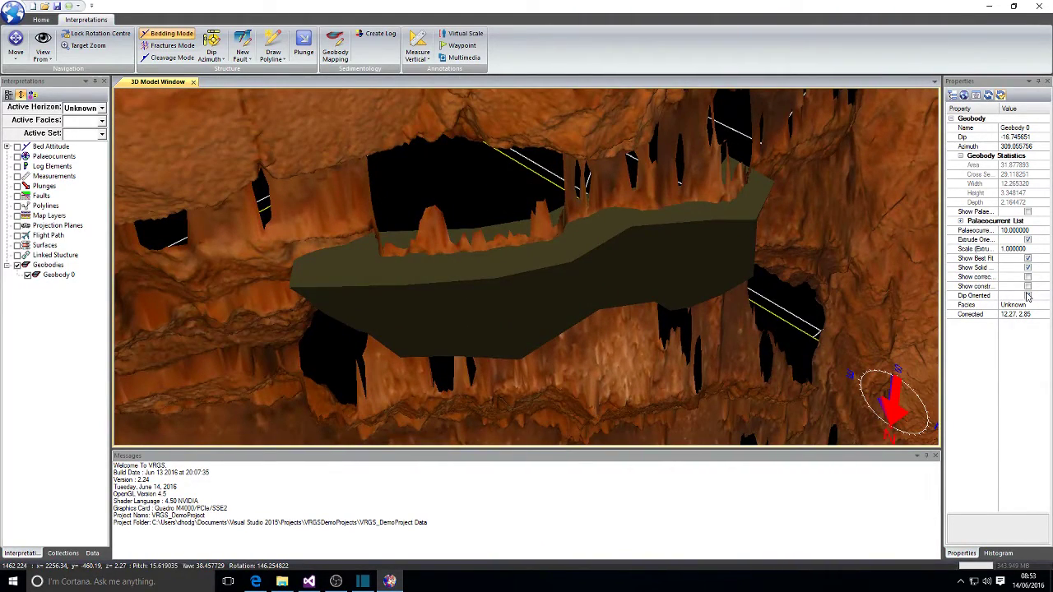
left_click(1028, 267)
left_click(1027, 278)
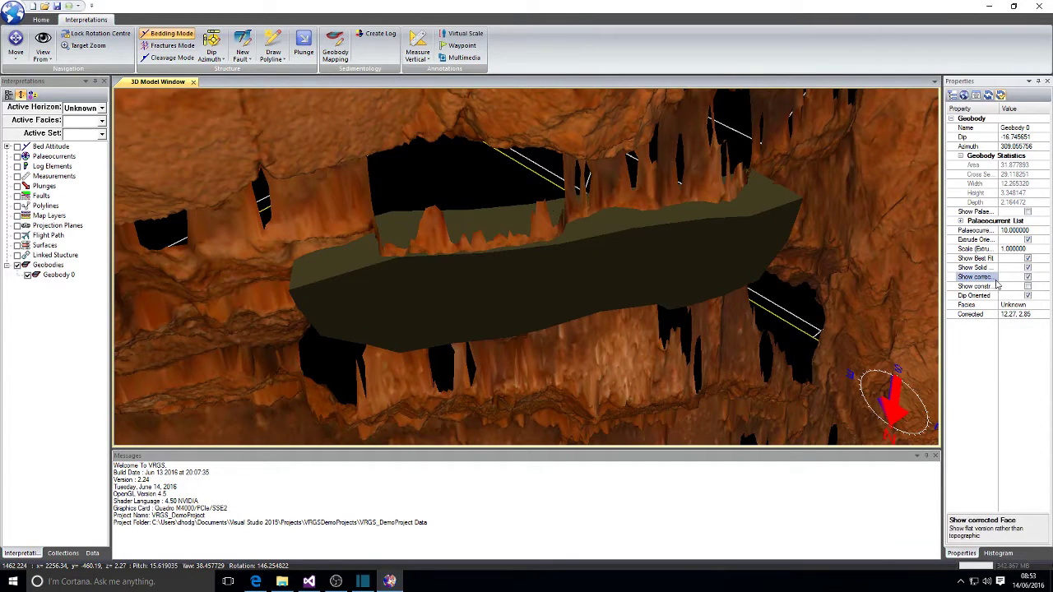
left_click_drag(264, 331, 573, 185)
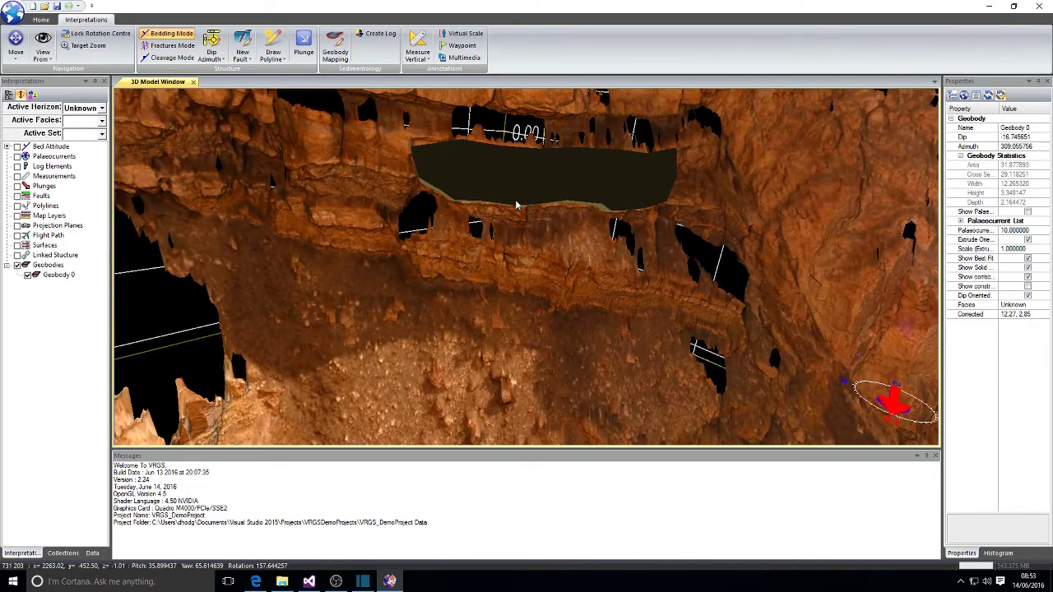
Create a new facies named test2 in the Facies collection.
left_click(63, 552)
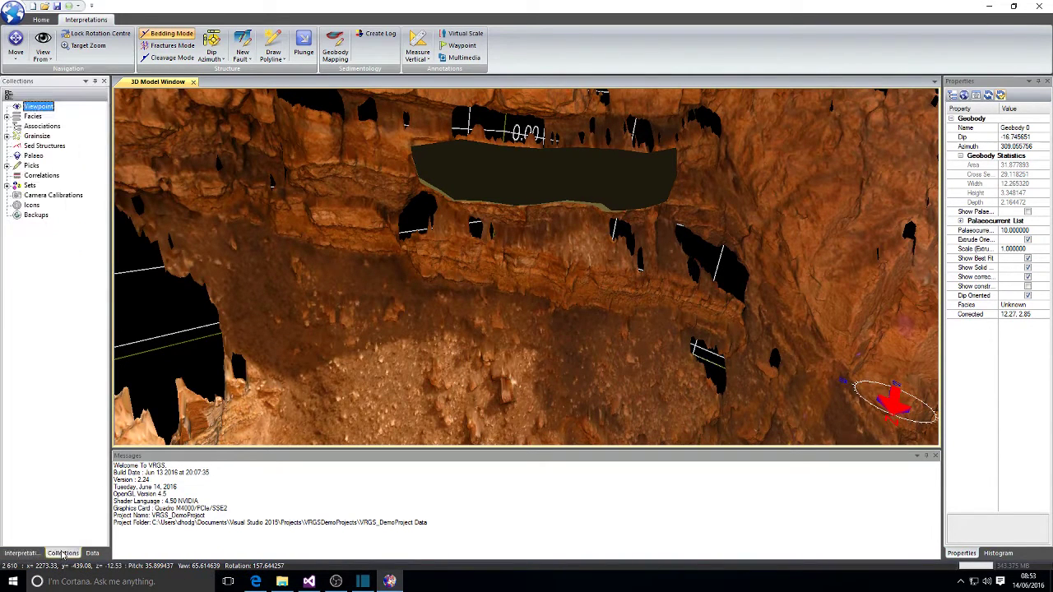
left_click(8, 117)
right_click(33, 116)
left_click(55, 126)
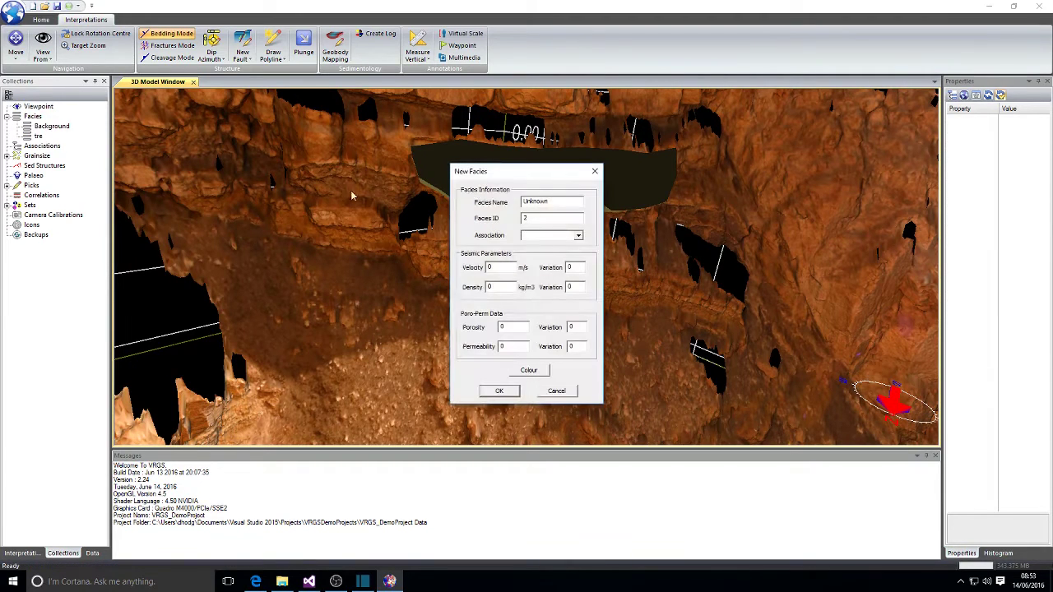
left_click_drag(557, 206, 508, 211)
type("test2")
left_click(508, 393)
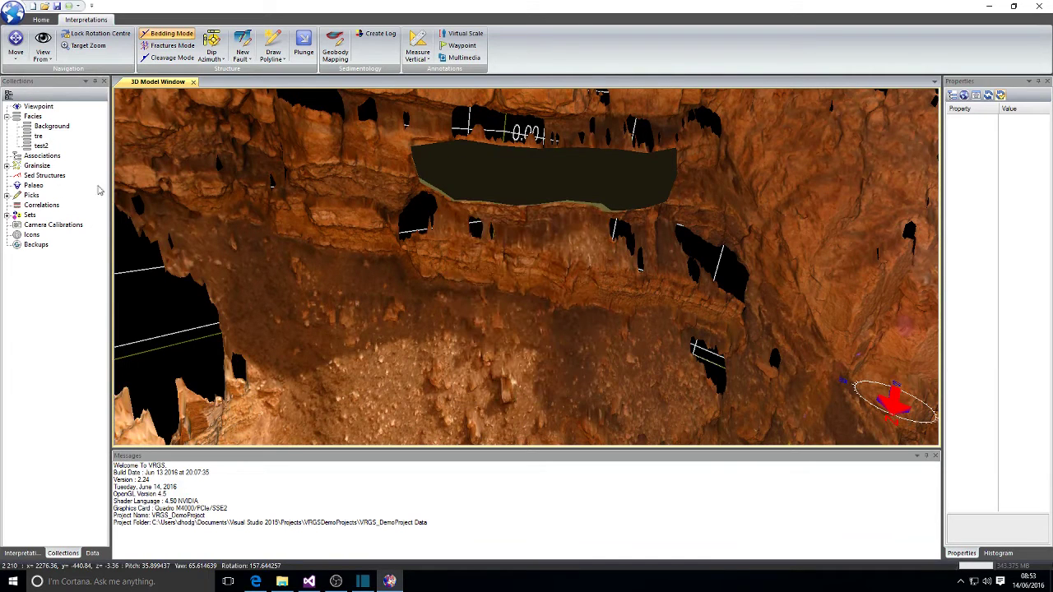
Set the colour of the test2 facies to red (ff0000).
left_click(41, 145)
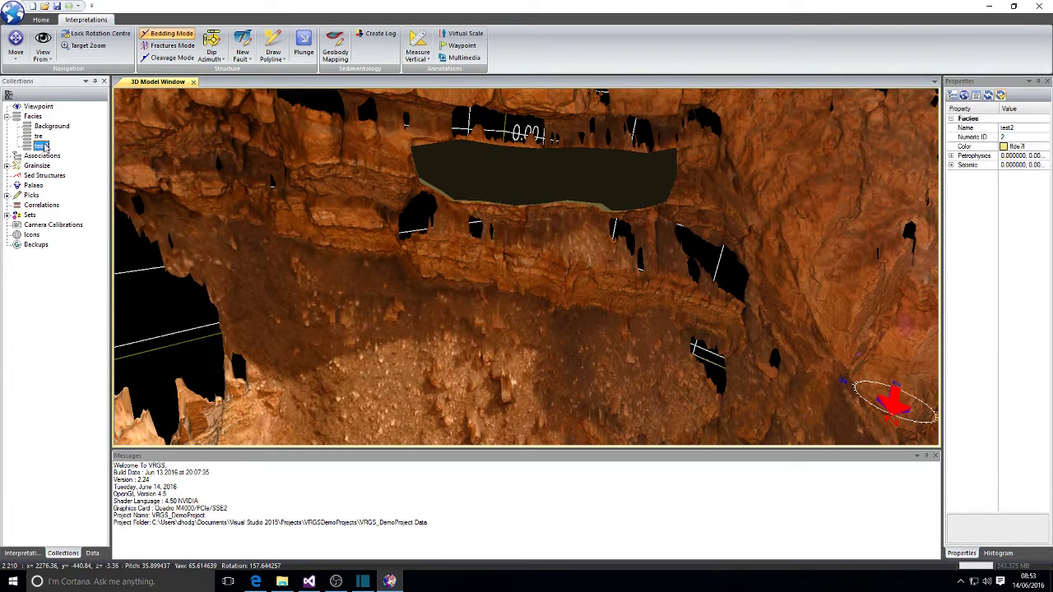
left_click(1042, 151)
left_click(1034, 186)
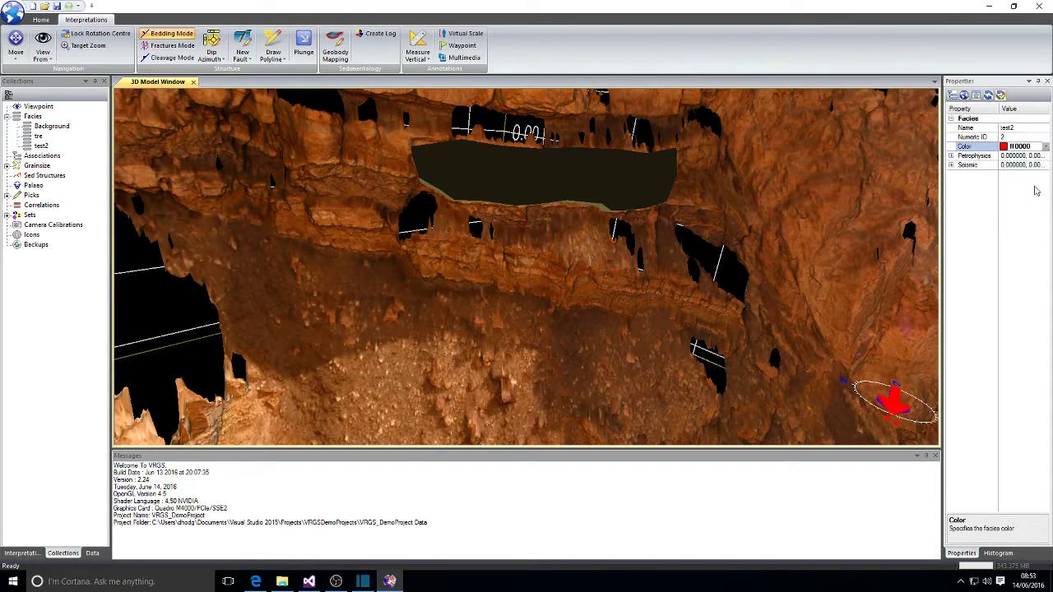
Make test2 the active facies for new interpretations.
left_click(22, 553)
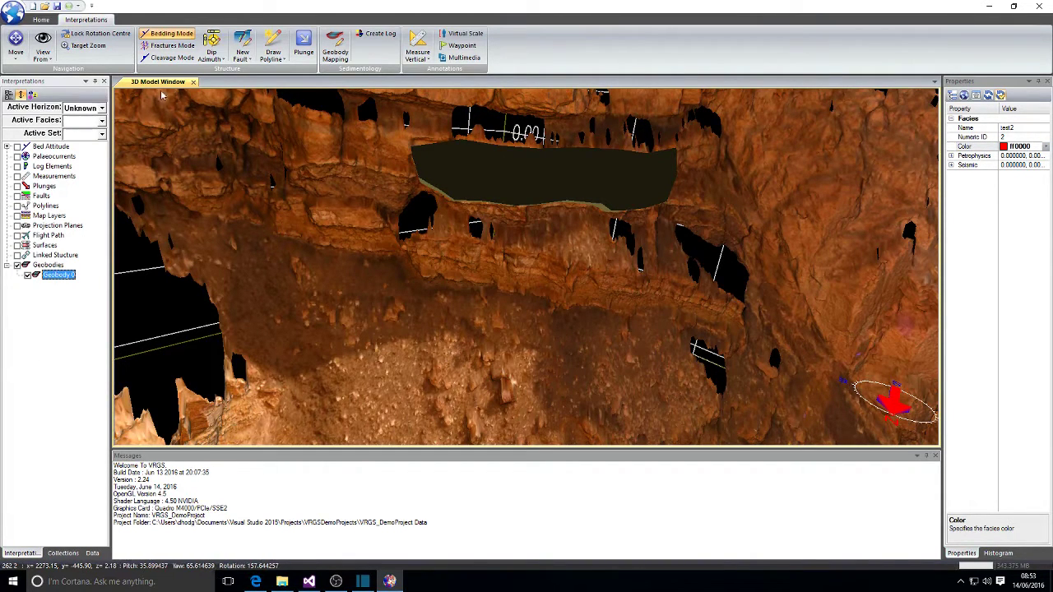
left_click(101, 121)
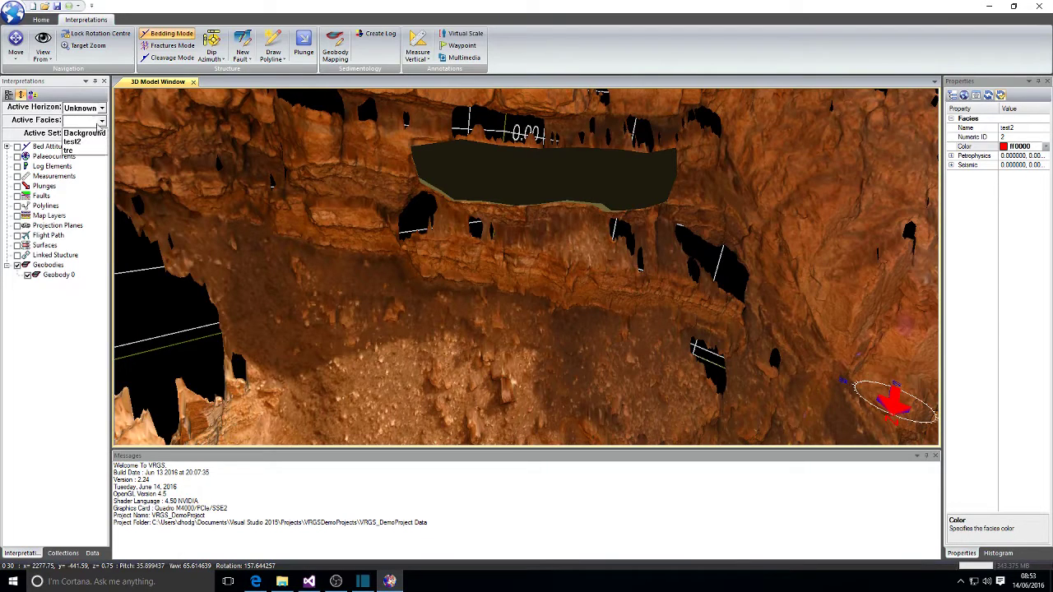
left_click(83, 142)
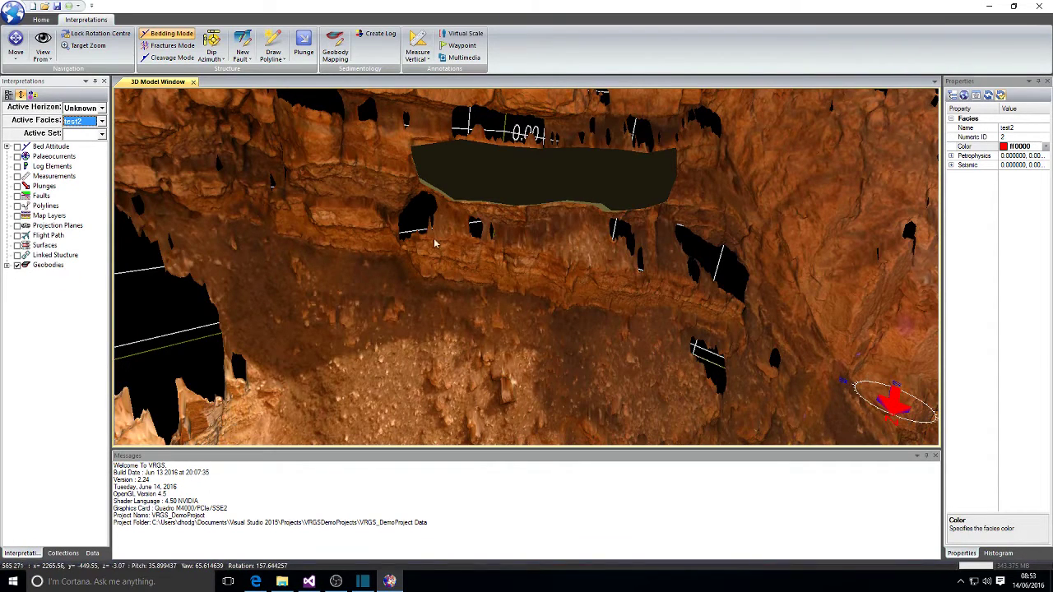
Map a second geobody around the lower bed beneath the first one, about 11.3 wide and 2.6 high.
left_click_drag(433, 237, 494, 259)
scroll(493, 260, "up", 5)
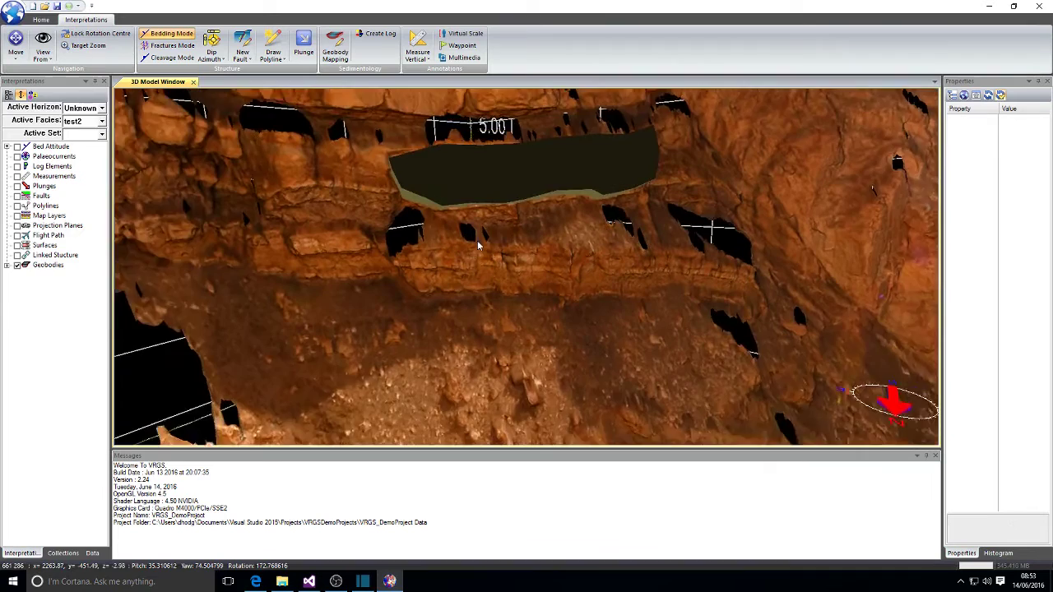
left_click(336, 47)
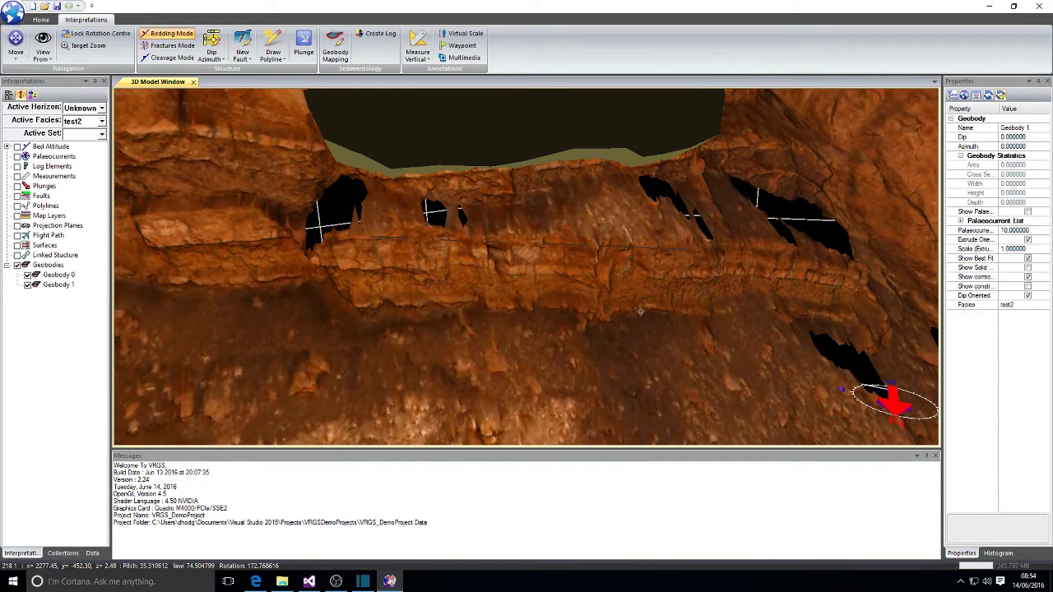
left_click(318, 263)
left_click_drag(358, 262, 452, 252)
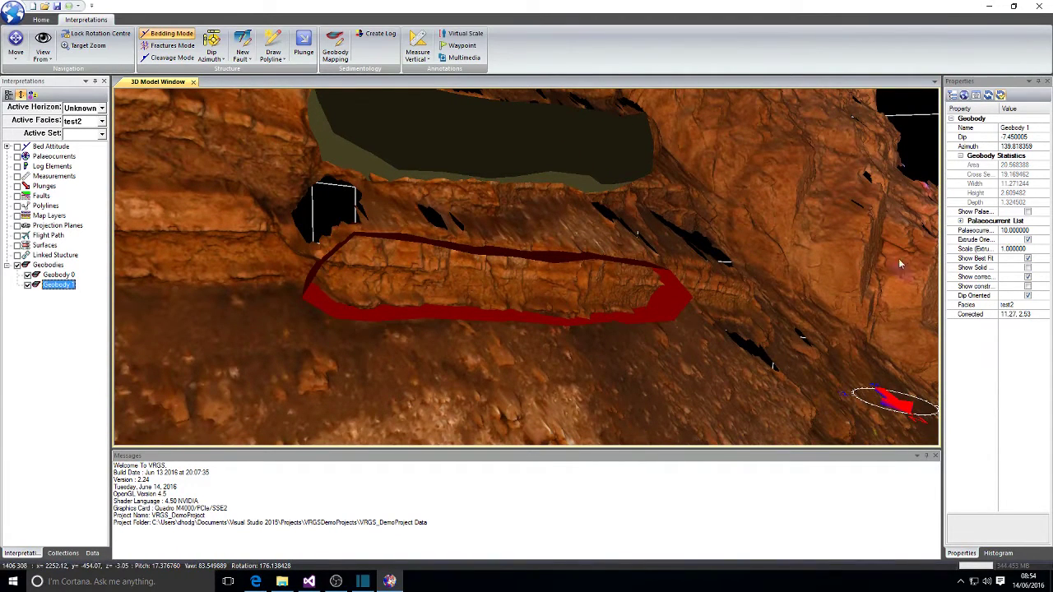
Turn on the solid face display for the lower red geobody.
left_click(1028, 269)
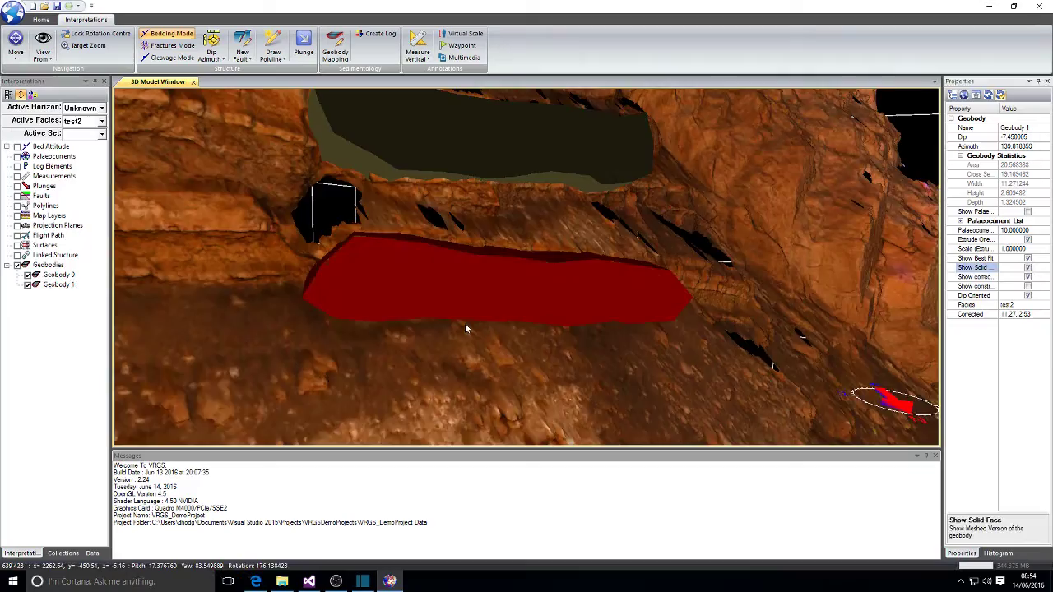
left_click_drag(465, 323, 625, 368)
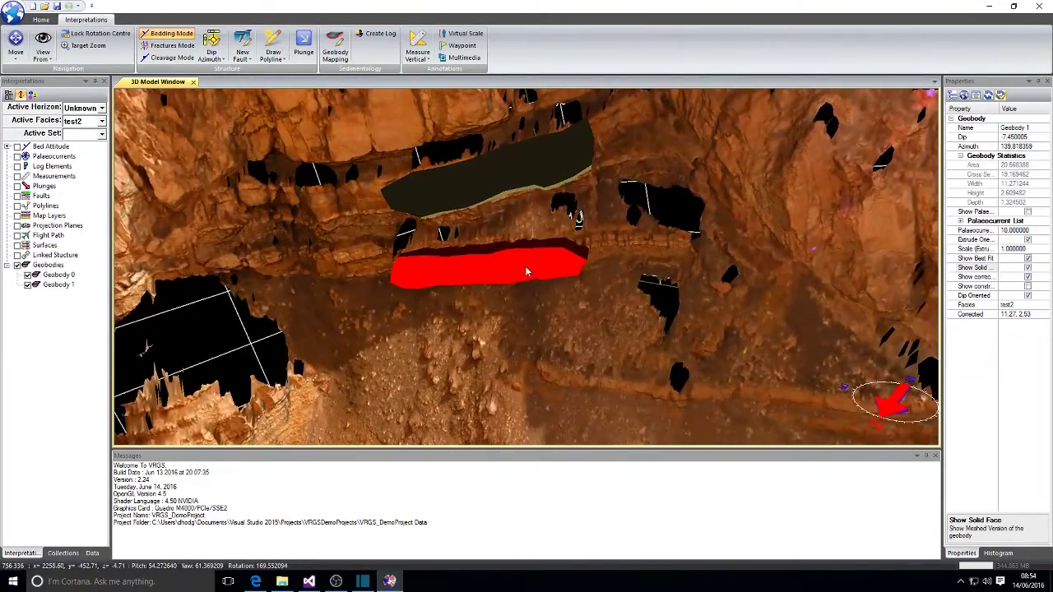
mouse_move(525, 265)
left_mouse_down()
mouse_move(567, 247)
mouse_move(598, 257)
mouse_move(530, 264)
left_mouse_up()
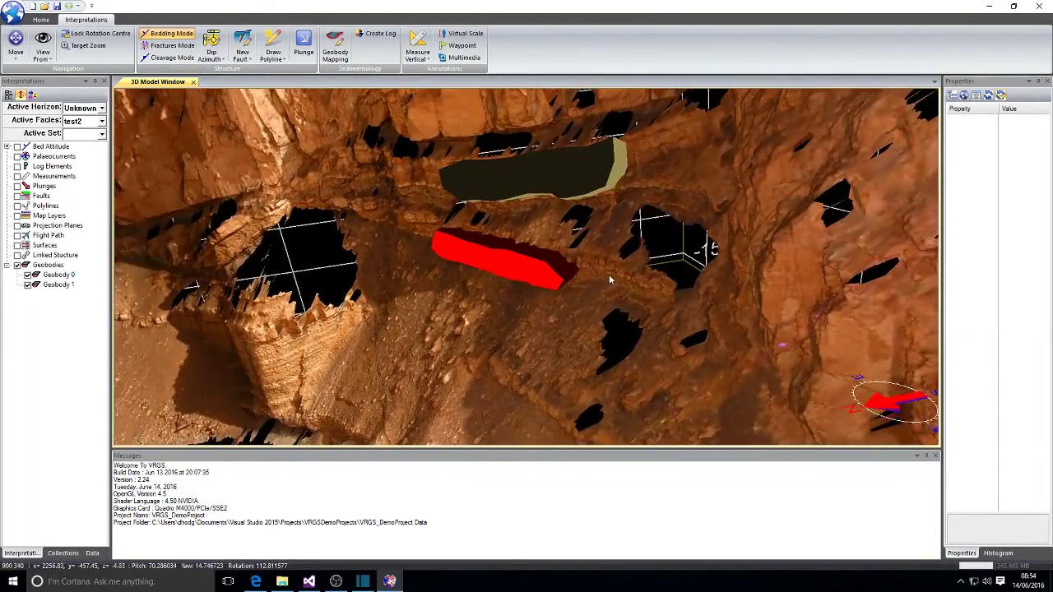
mouse_move(609, 274)
left_mouse_down()
mouse_move(607, 239)
mouse_move(610, 292)
mouse_move(586, 278)
mouse_move(606, 256)
left_mouse_up()
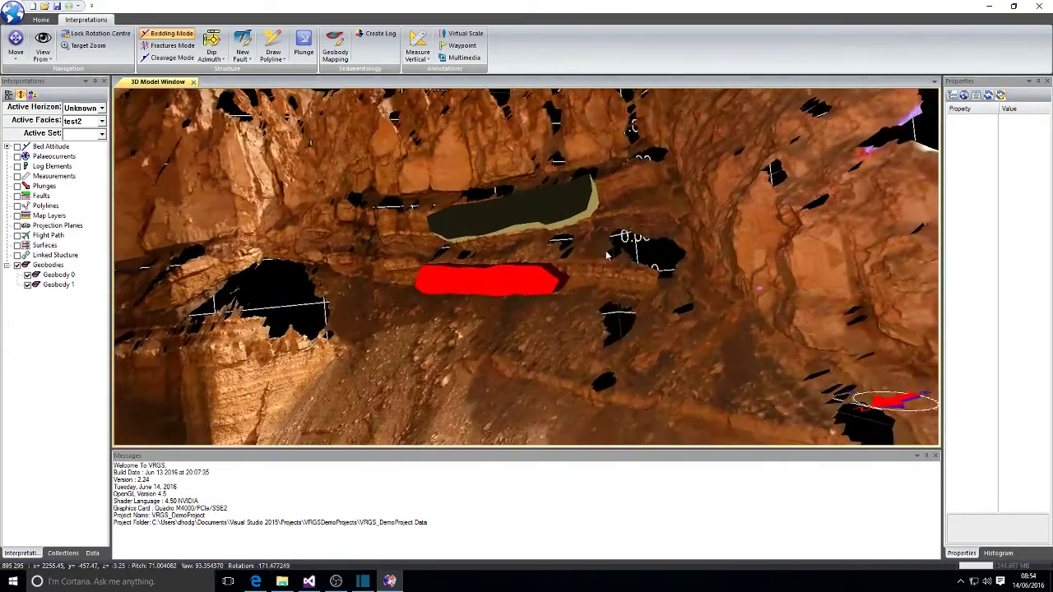
Select Geobody 0 and hide Geobody 1 in the 3D view.
left_click(506, 208)
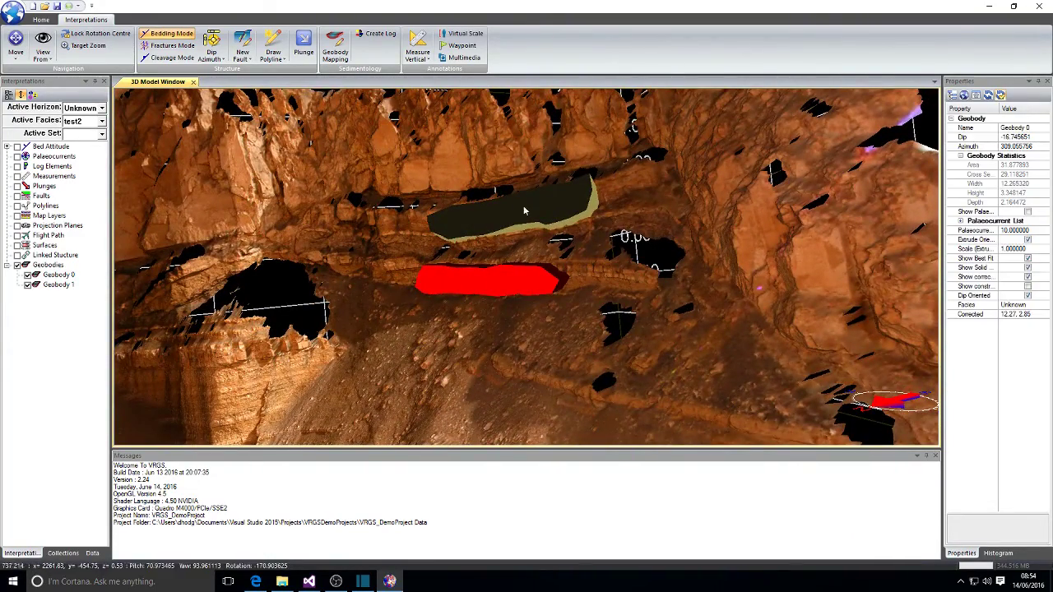
left_click_drag(525, 211, 647, 302)
left_click_drag(520, 207, 558, 255)
left_click(54, 276)
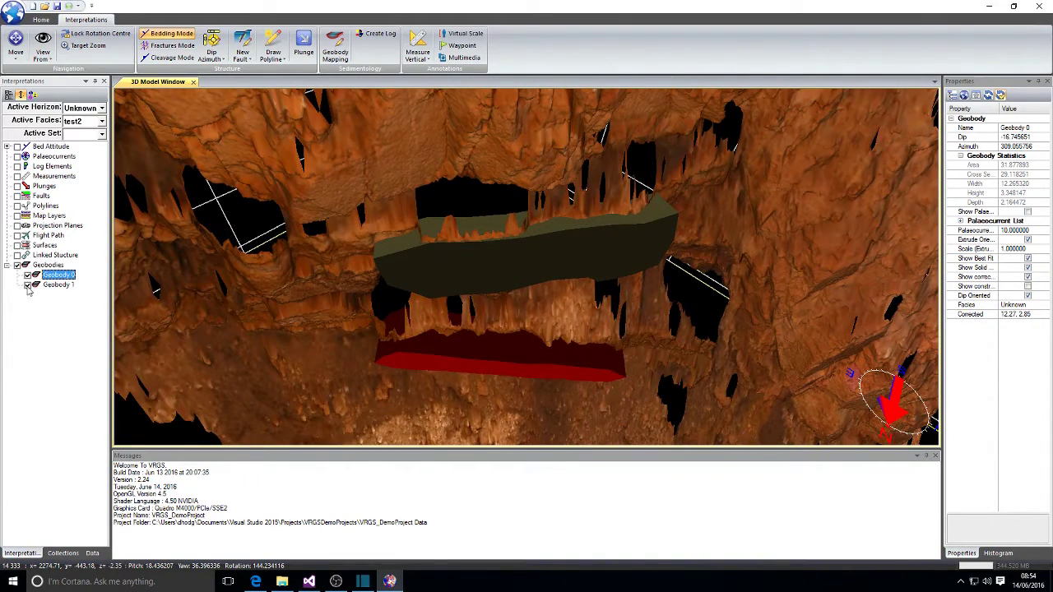
left_click(27, 284)
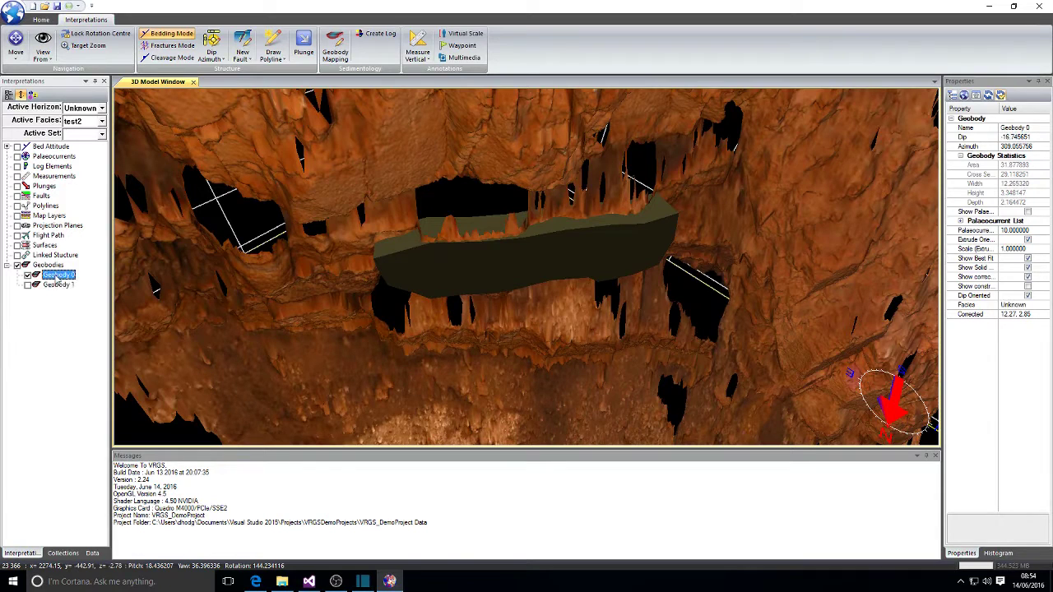
Turn on the vertex display for Geobody 0.
left_click(56, 276)
right_click(55, 278)
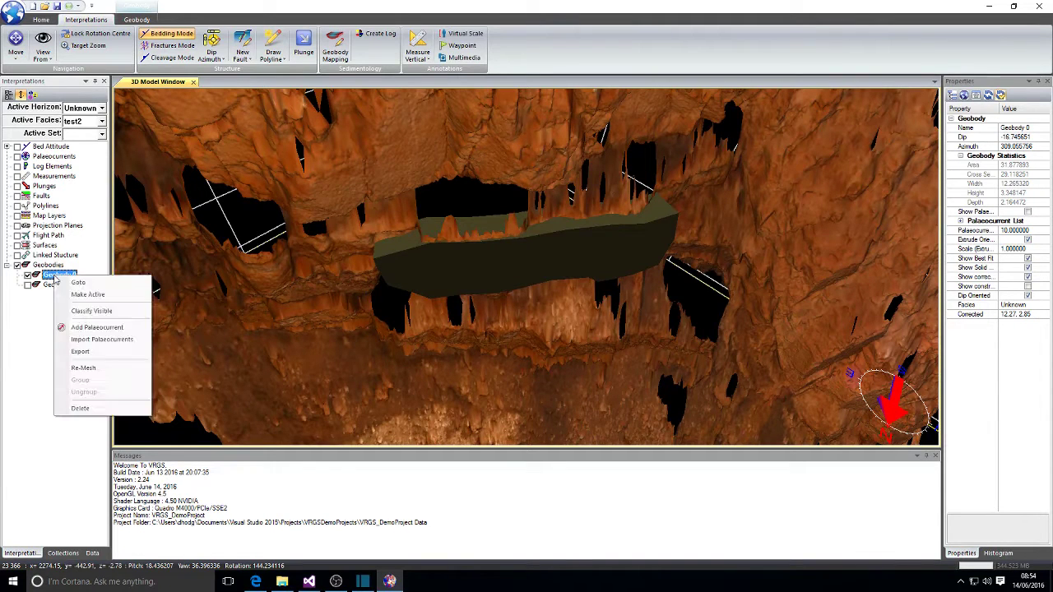
left_click(137, 19)
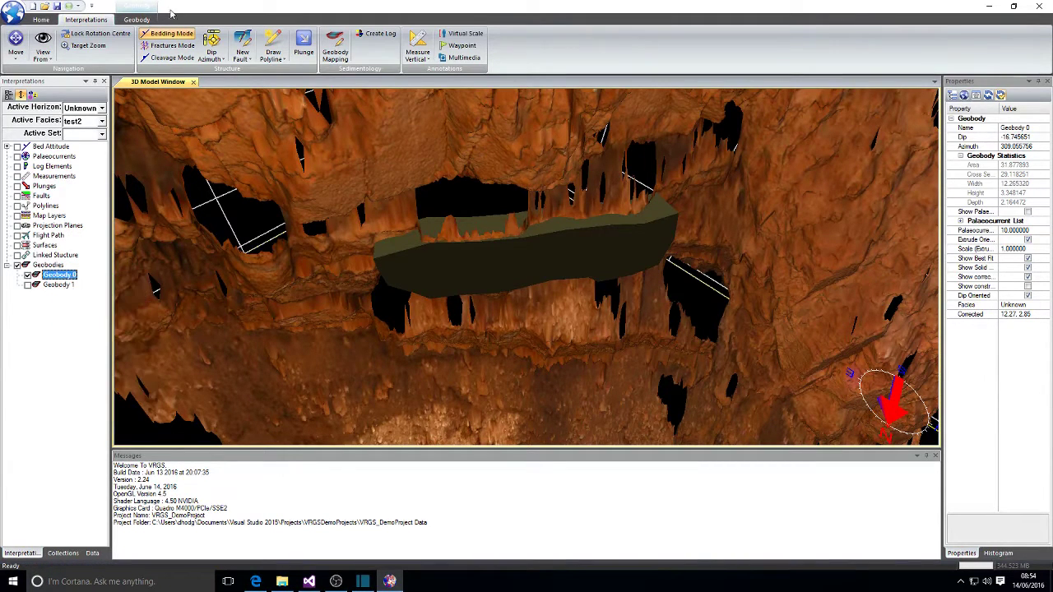
left_click(137, 19)
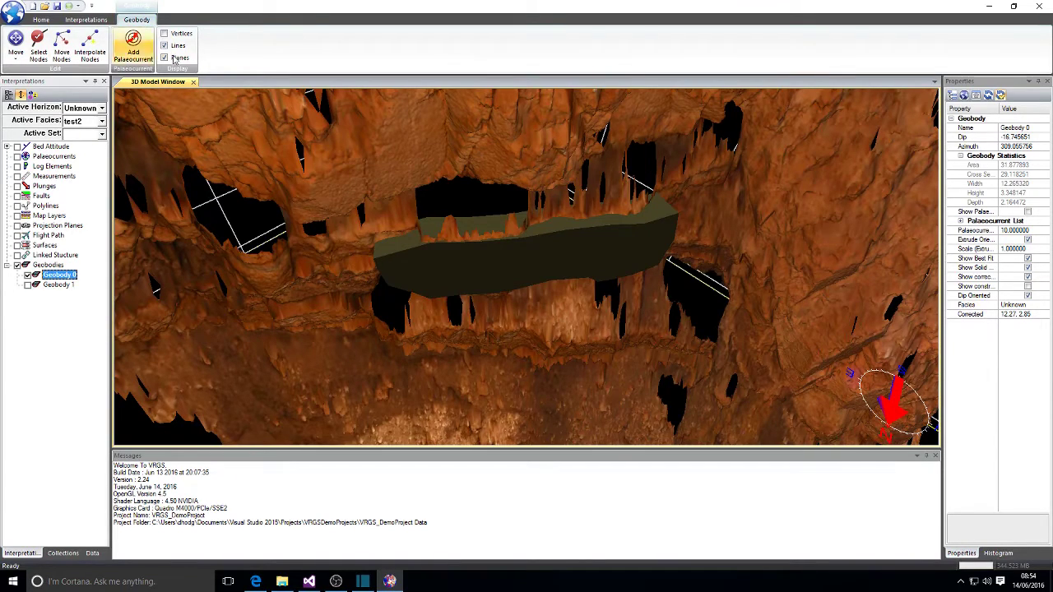
left_click(559, 236)
left_click_drag(560, 236, 564, 214)
left_click(164, 34)
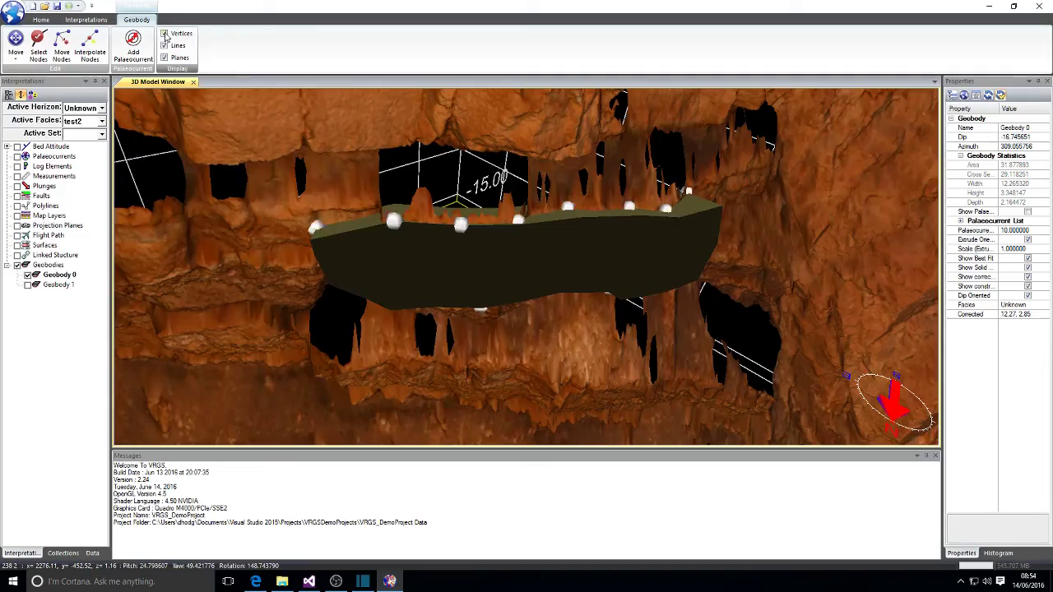
Move two end nodes of Geobody 0 outward and two neighbouring nodes on its upper edge up to the bed boundary.
left_click_drag(565, 254, 441, 295)
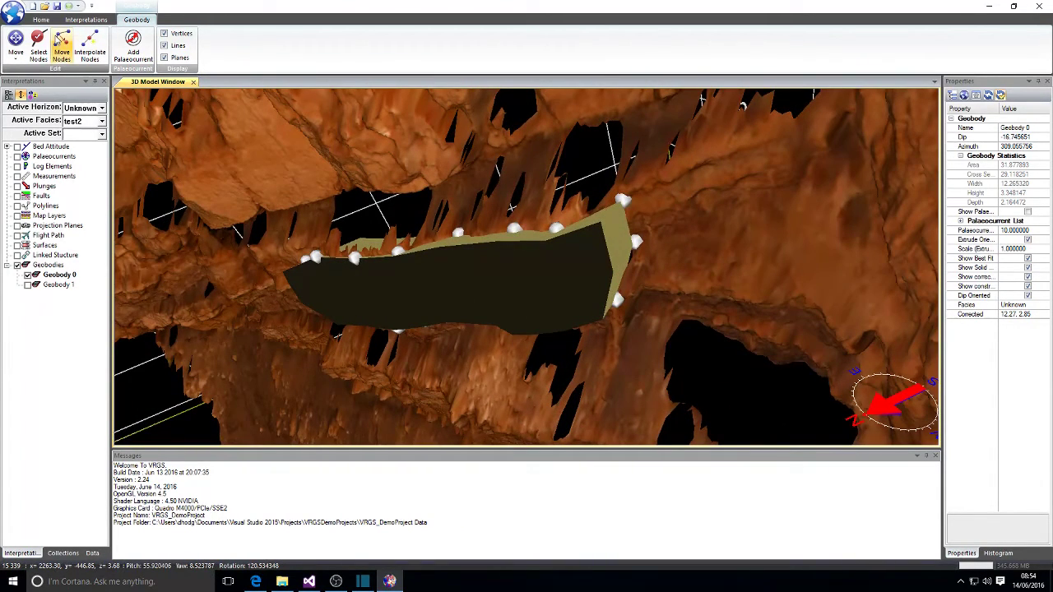
left_click(59, 41)
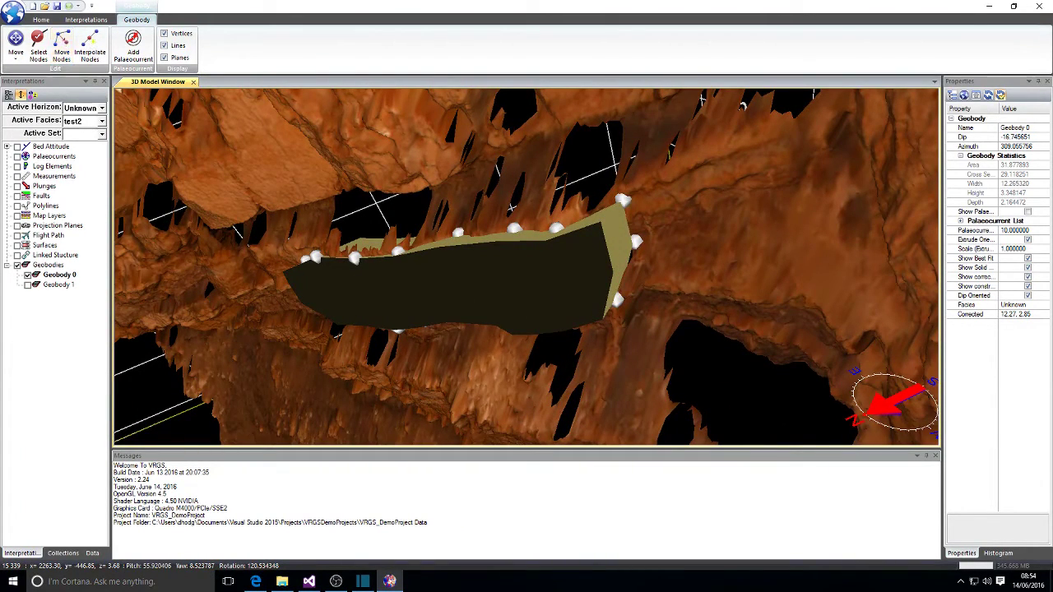
left_click(623, 200)
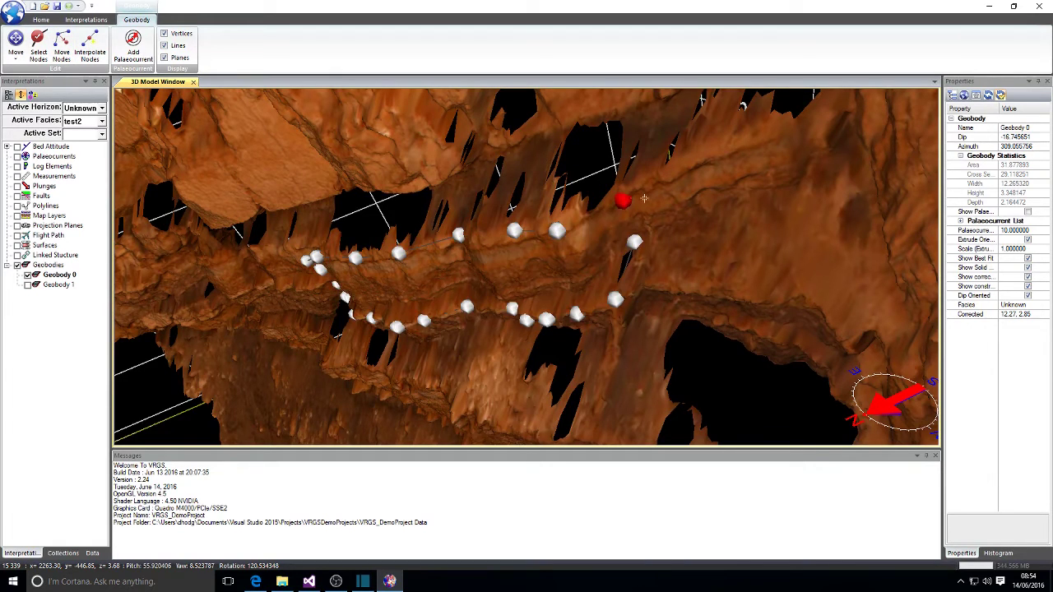
left_click(644, 199)
left_click(637, 243)
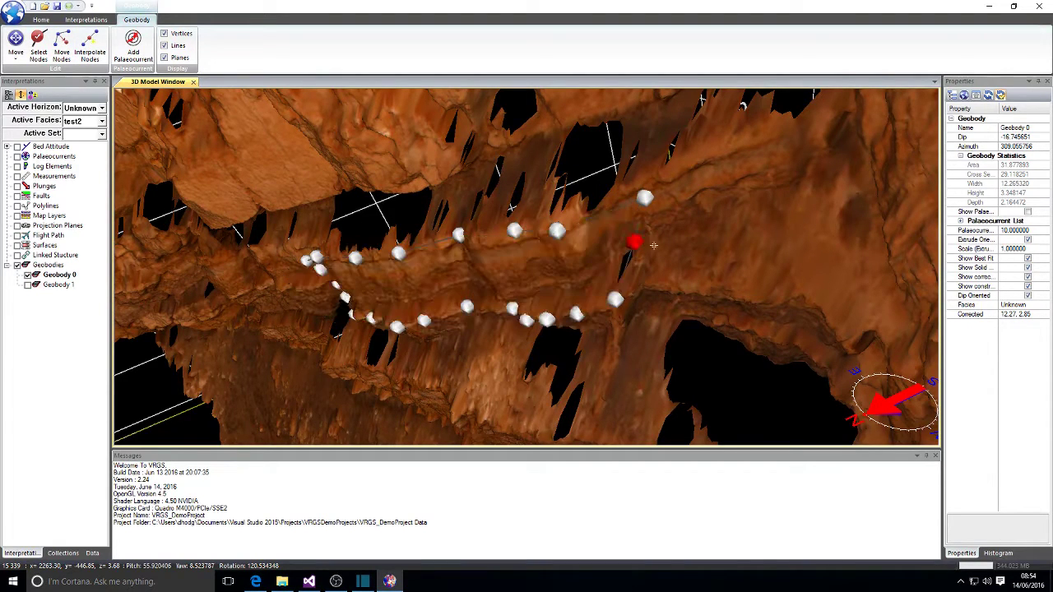
left_click(659, 244)
left_click(555, 229)
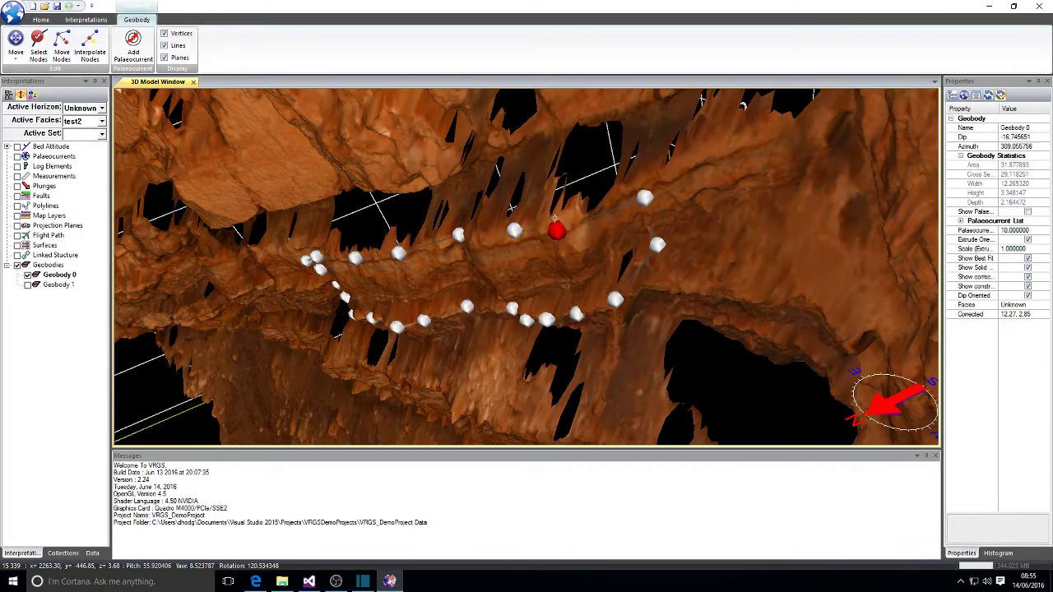
left_click(553, 214)
left_click(513, 227)
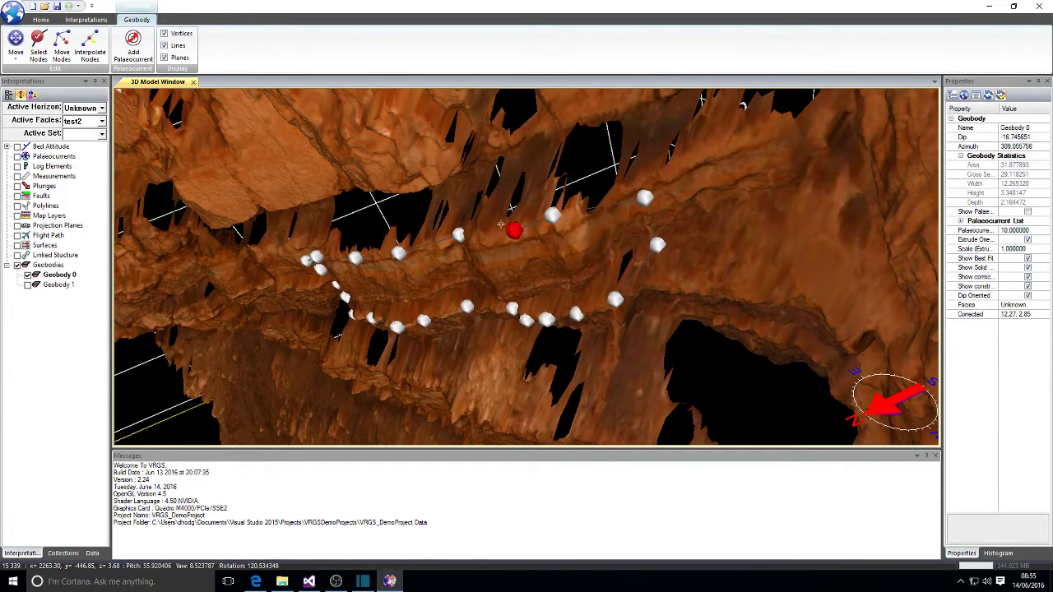
left_click(498, 221)
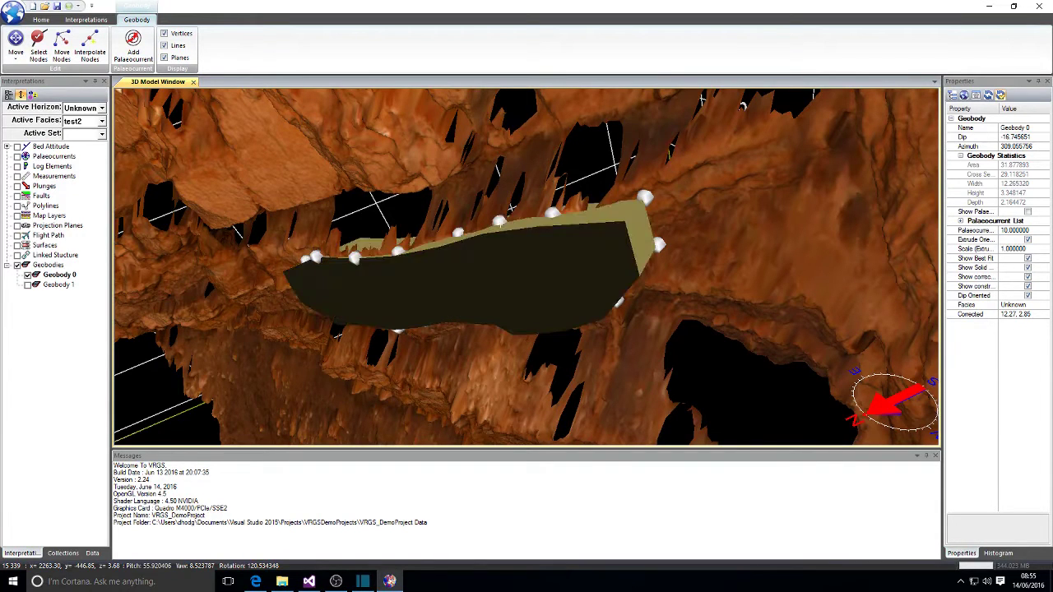
Set the vertex size of the geobodies to 0.2.
left_click(56, 275)
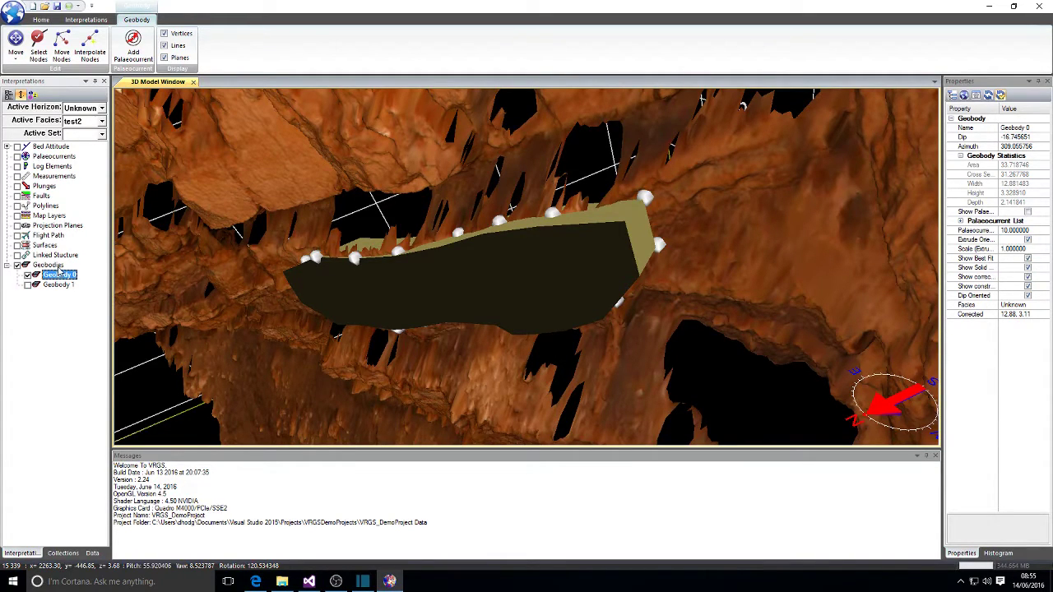
left_click(52, 266)
left_click(1010, 128)
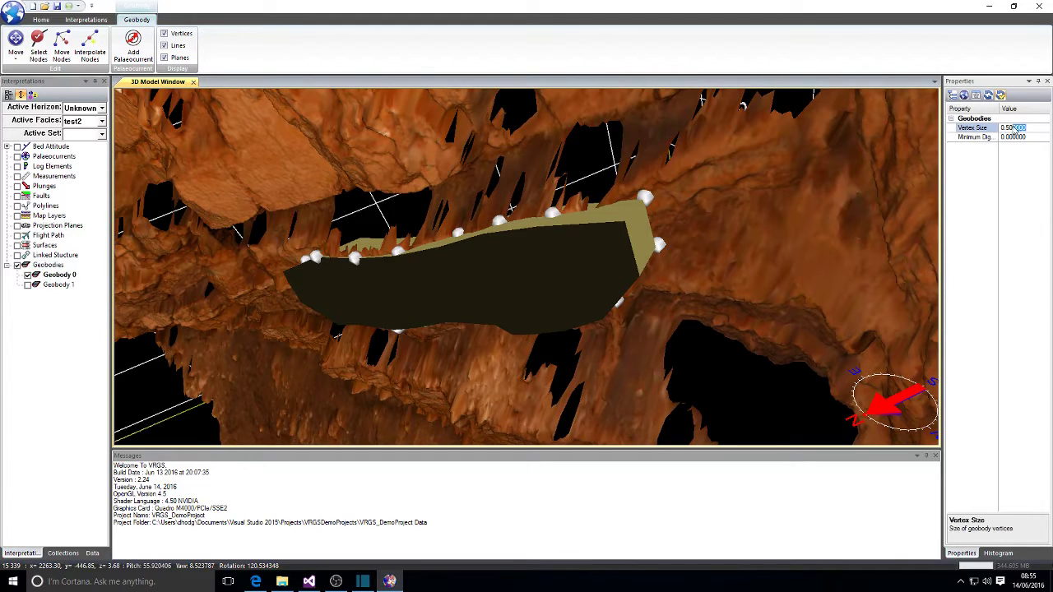
type("0.2")
left_click(1016, 138)
right_click(1034, 146)
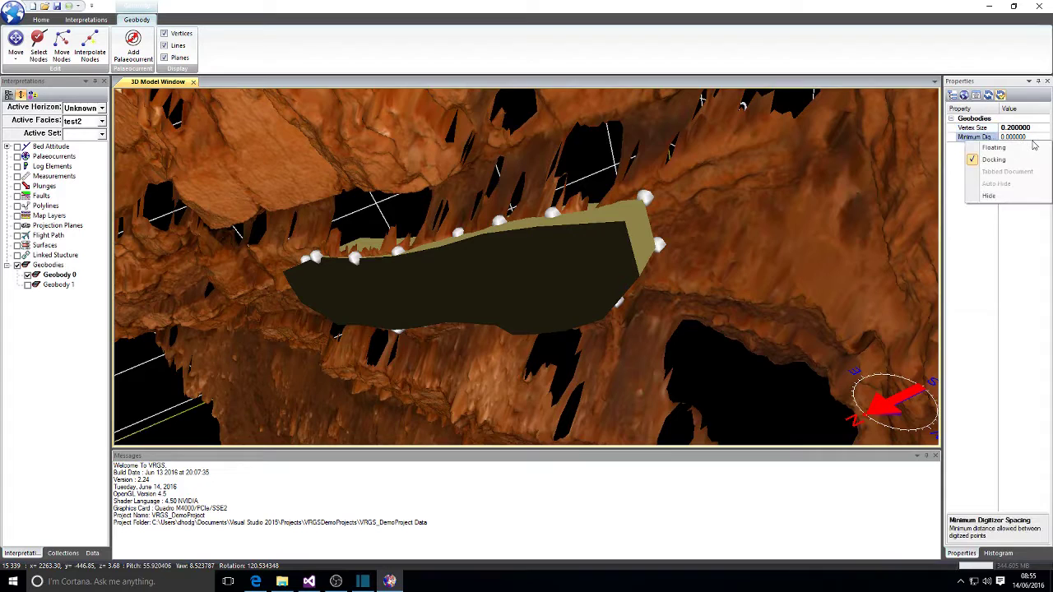
left_click(1033, 128)
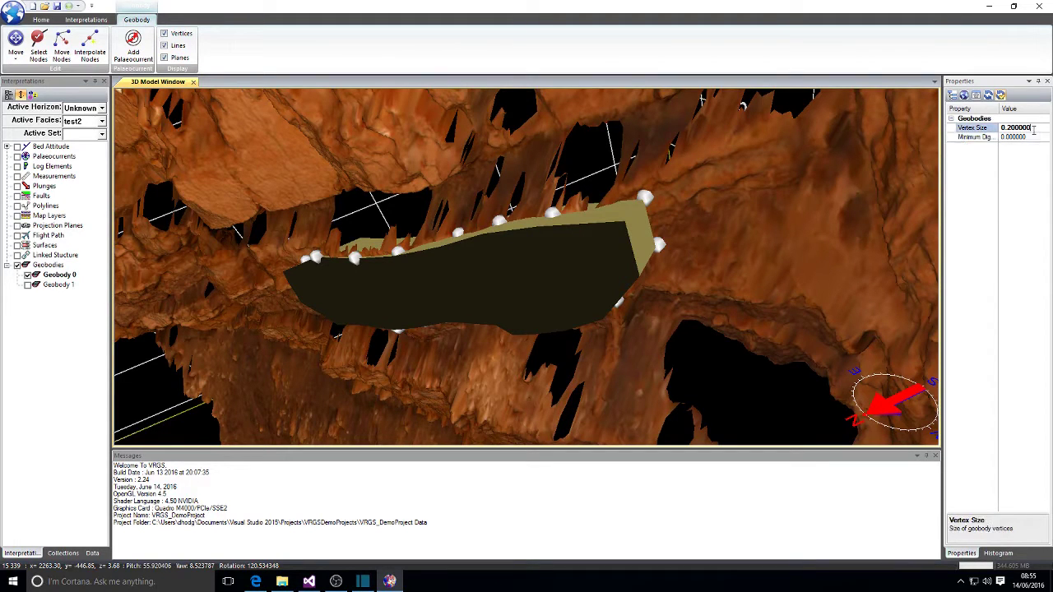
left_click_drag(733, 223, 710, 222)
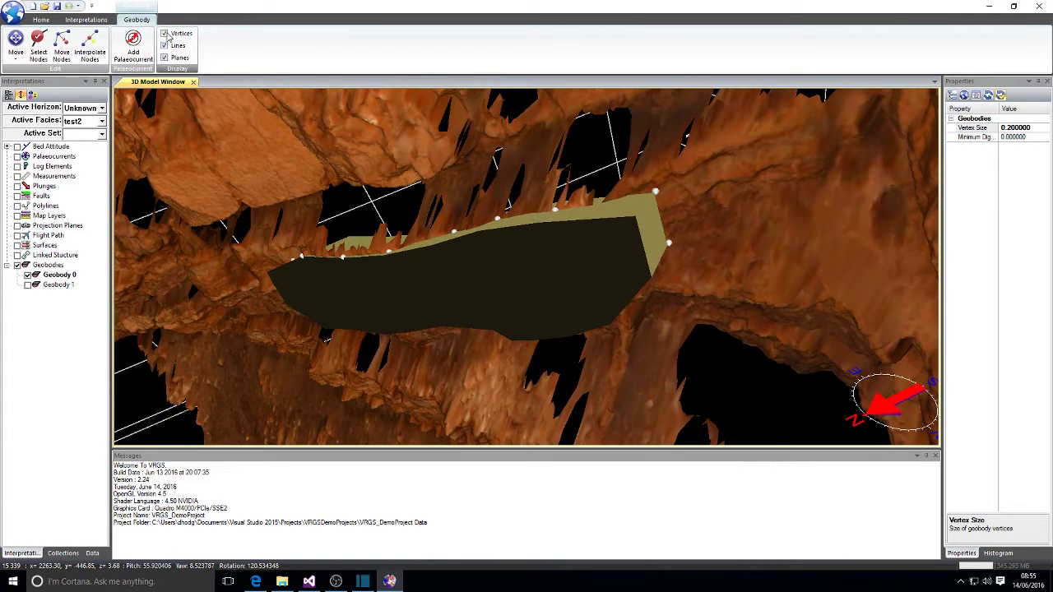
Move Geobody 0's upper corner node further outward and interpolate a new node between it and the end node below.
left_click(654, 192)
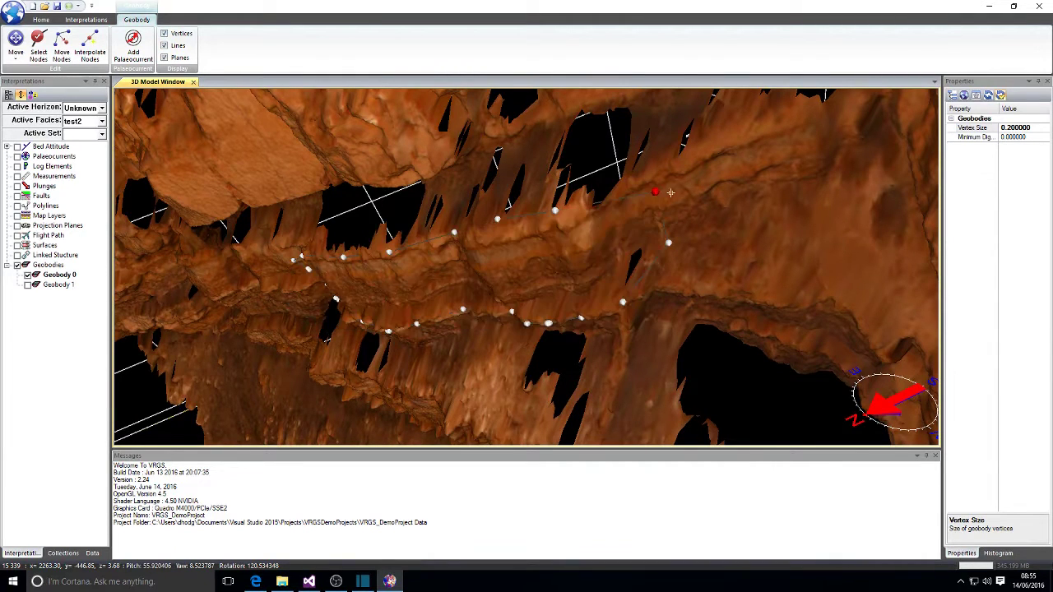
left_click(670, 193)
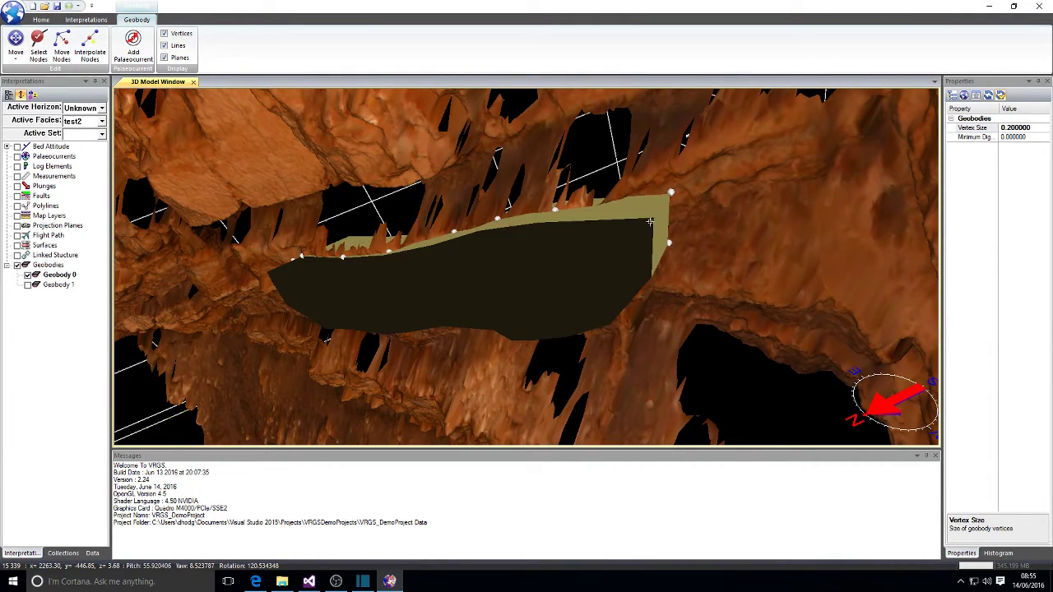
left_click(90, 47)
left_click(670, 192)
left_click(670, 244)
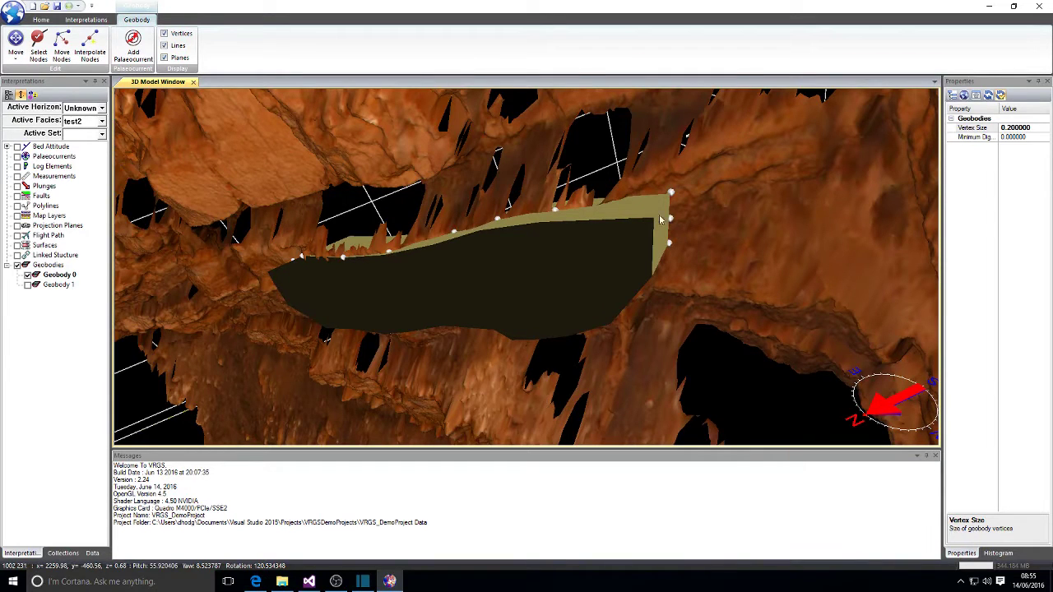
Move the newly interpolated end node of Geobody 0 outward along the bed.
left_click(62, 47)
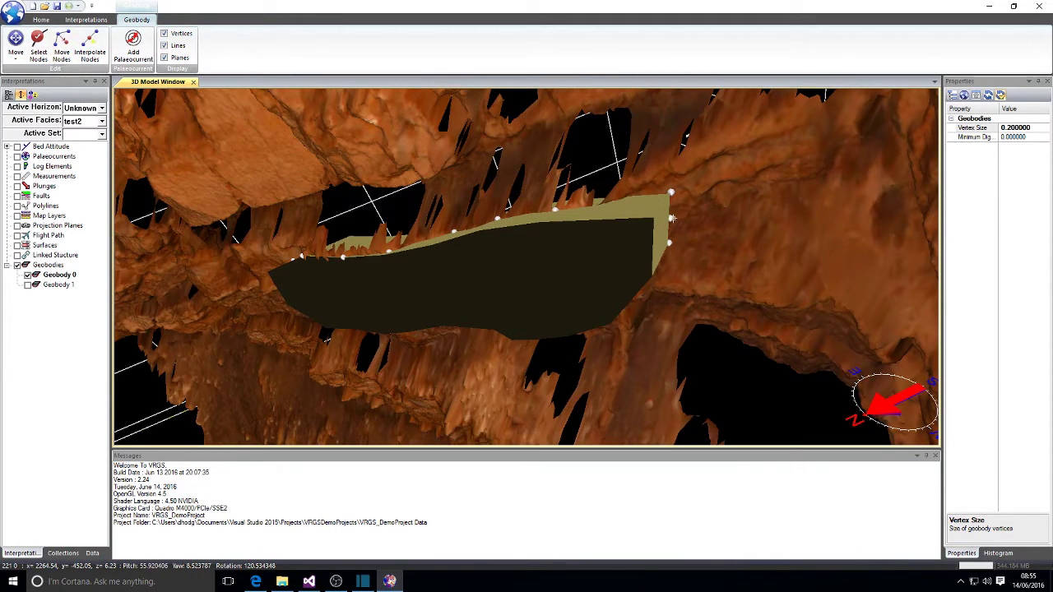
left_click_drag(671, 218, 684, 218)
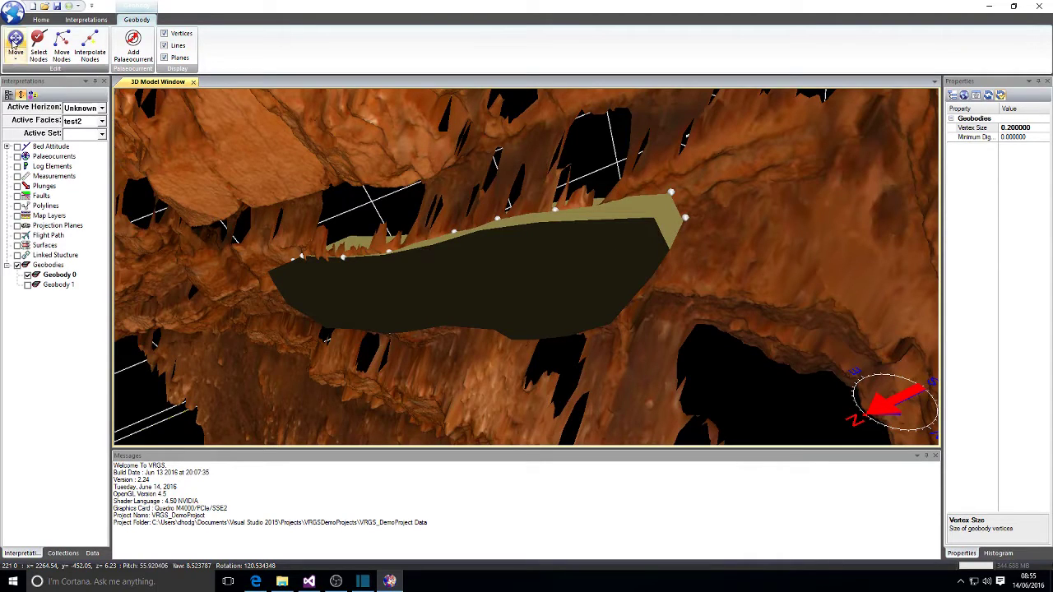
left_click(15, 46)
Examine how the extruded Geobody 0 fits the outcrop from below, from the front and from its end.
left_click_drag(404, 278, 617, 130)
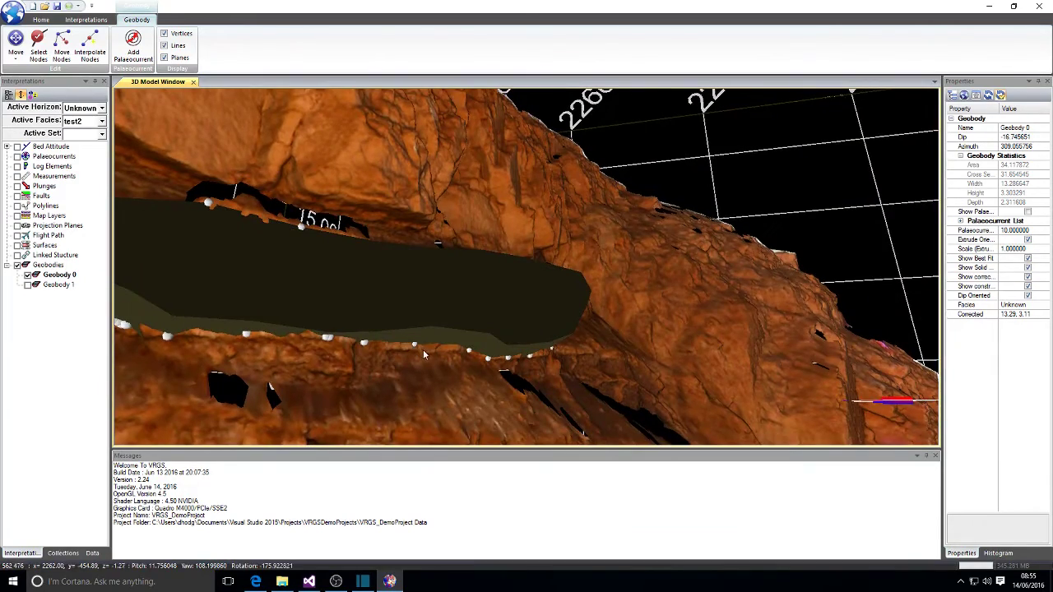
left_click_drag(423, 349, 389, 308)
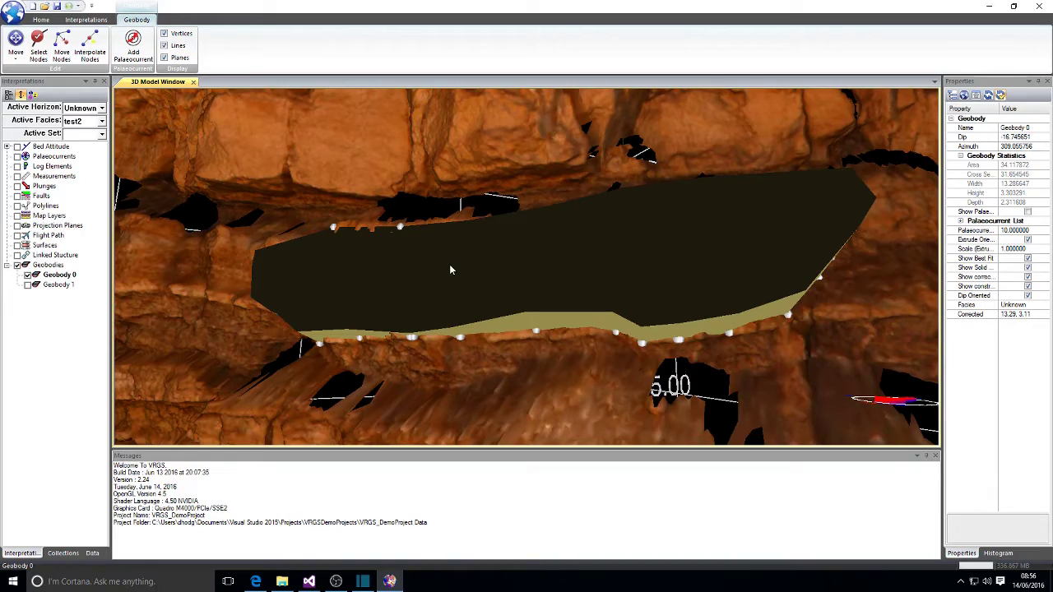
left_click_drag(449, 264, 603, 401)
left_click_drag(430, 268, 519, 248)
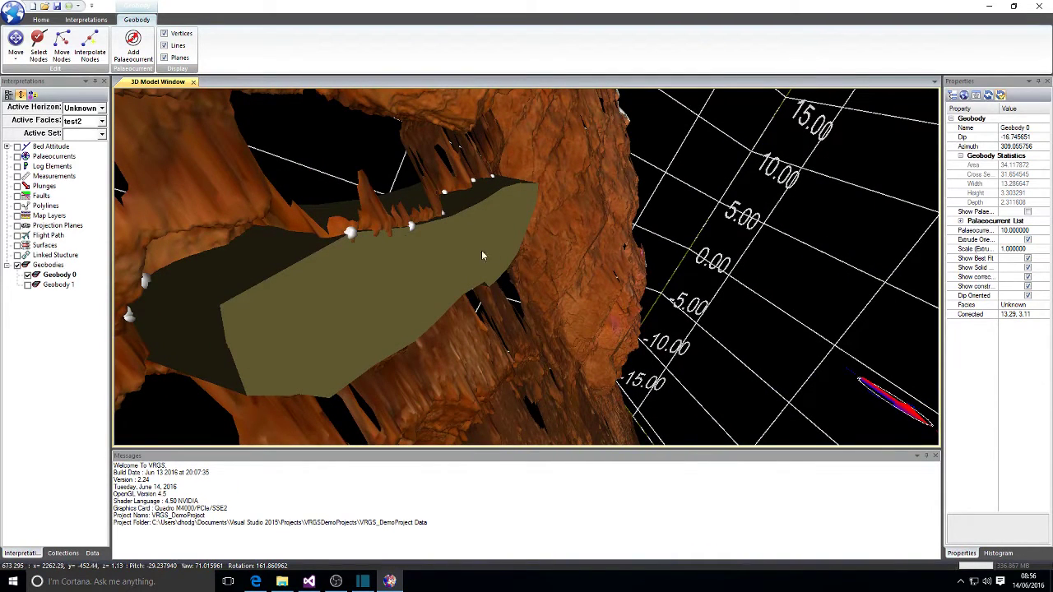
left_click_drag(458, 250, 458, 264)
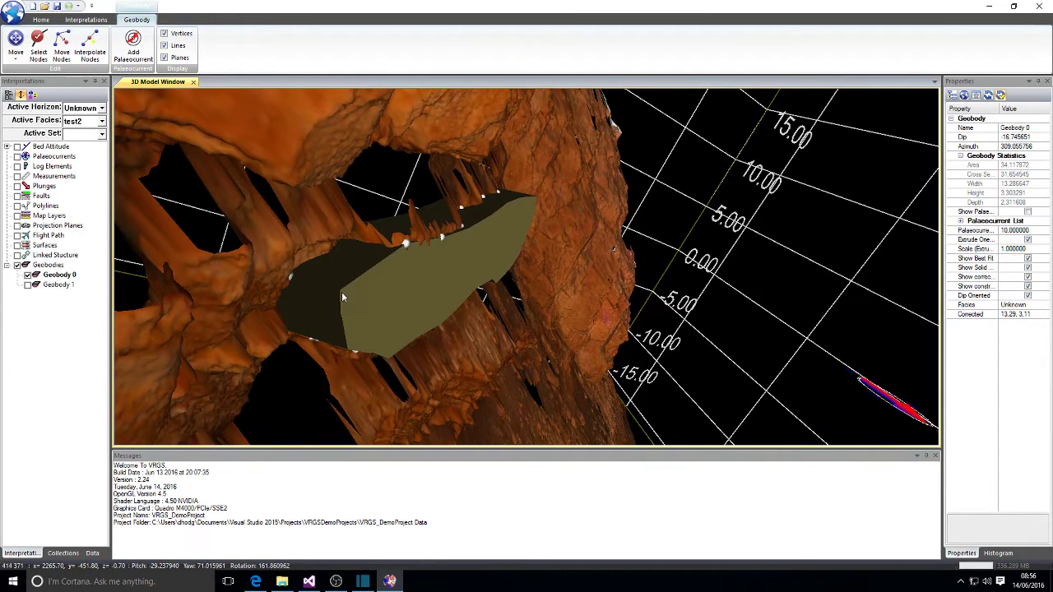
left_click(59, 275)
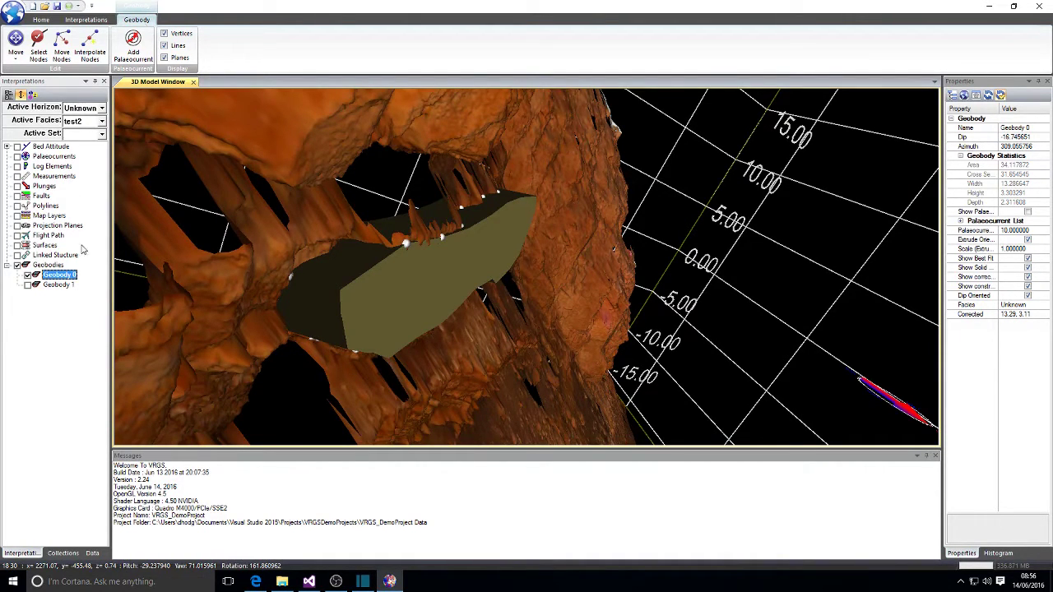
left_click(131, 48)
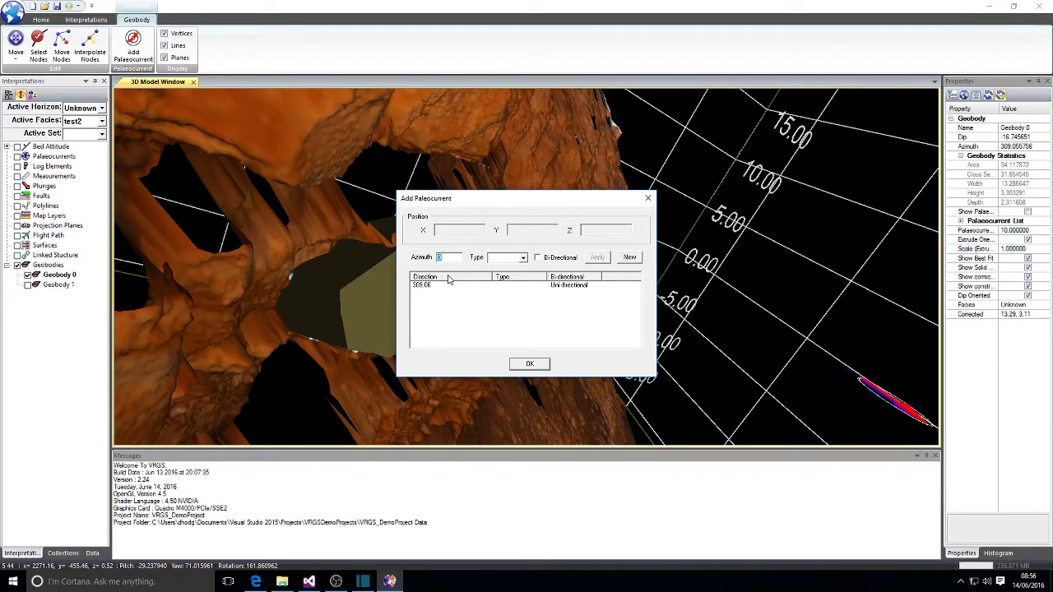
left_click(525, 258)
left_click(524, 258)
left_click(532, 366)
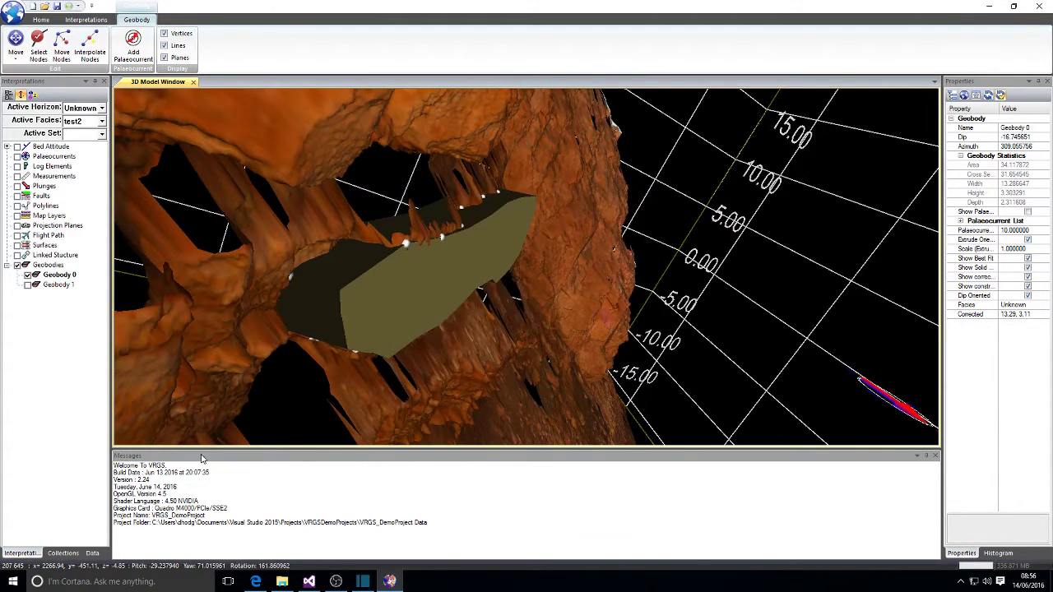
Create a new sedimentary structure named RXL in the project collections.
left_click(74, 553)
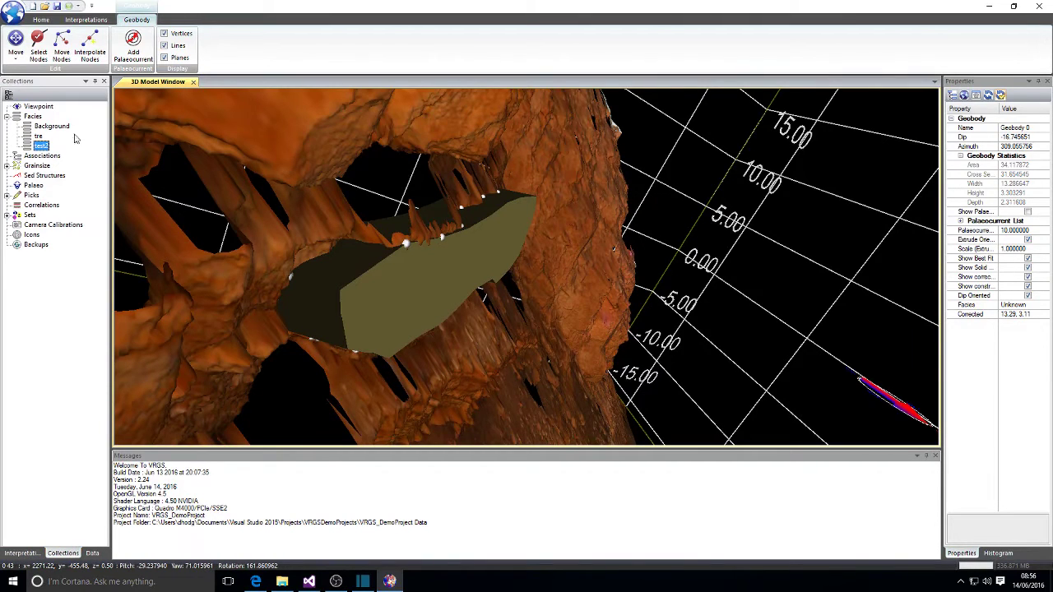
right_click(37, 177)
left_click(49, 186)
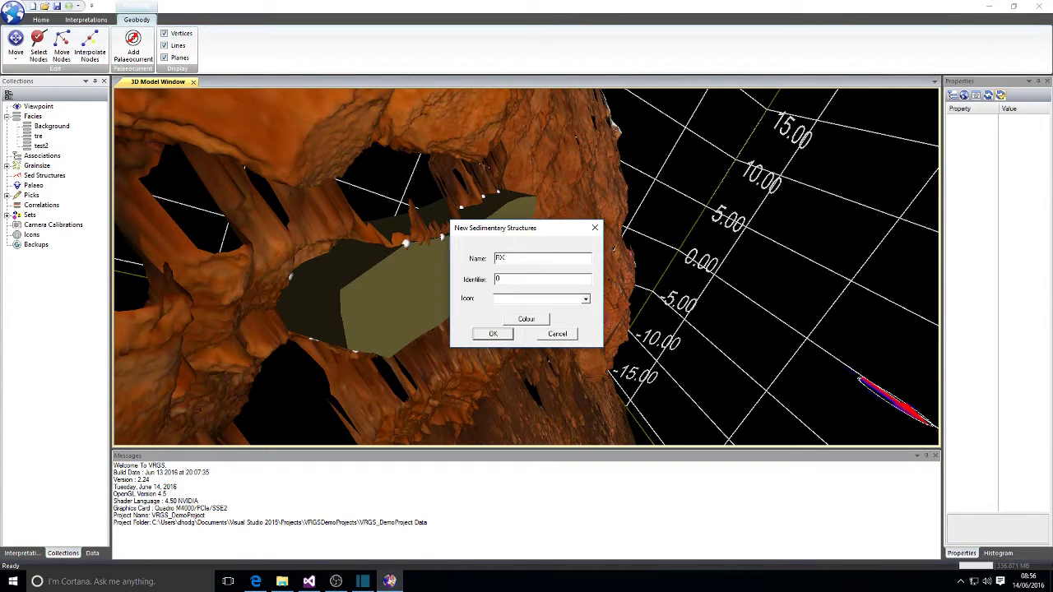
left_click(493, 333)
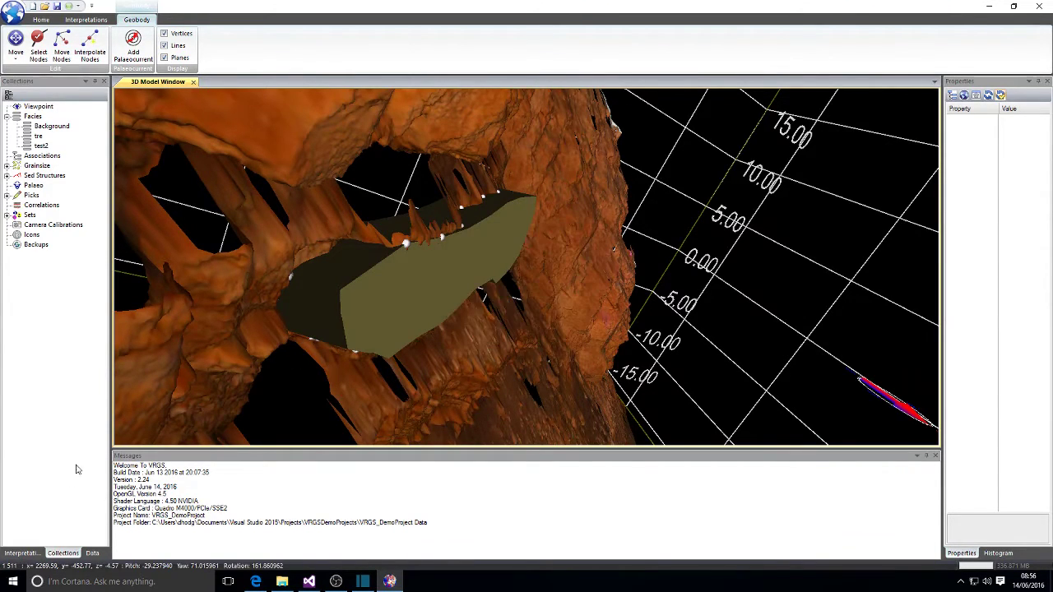
Add a palaeocurrent to Geobody 0 with azimuth 180 and type RXL.
left_click(134, 41)
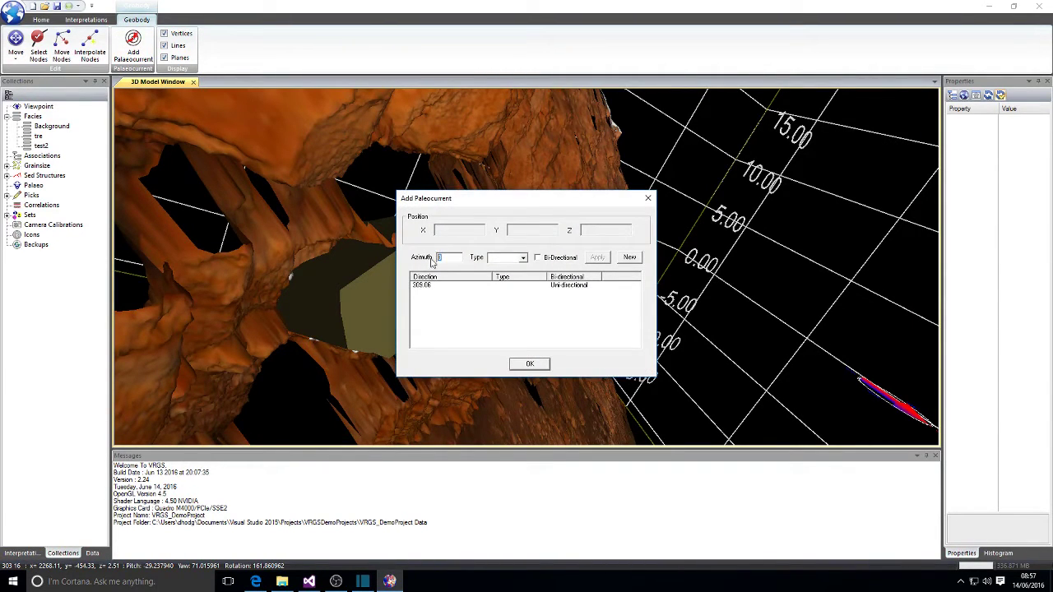
left_click(522, 258)
left_click(504, 269)
left_click(627, 257)
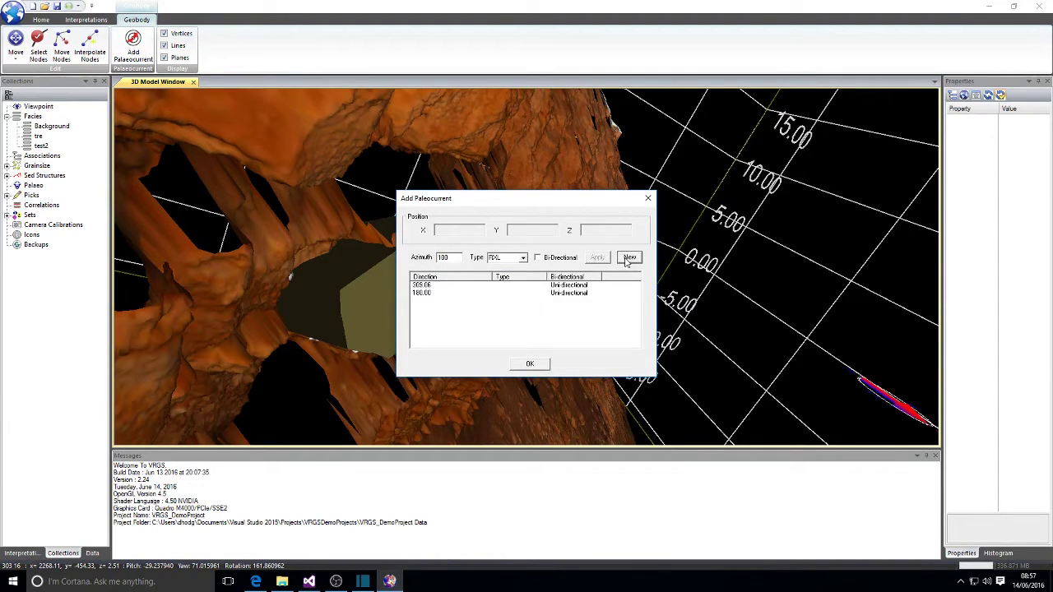
Delete the 309.06 palaeocurrent from Geobody 0's palaeocurrent list.
left_click(424, 286)
key("Delete")
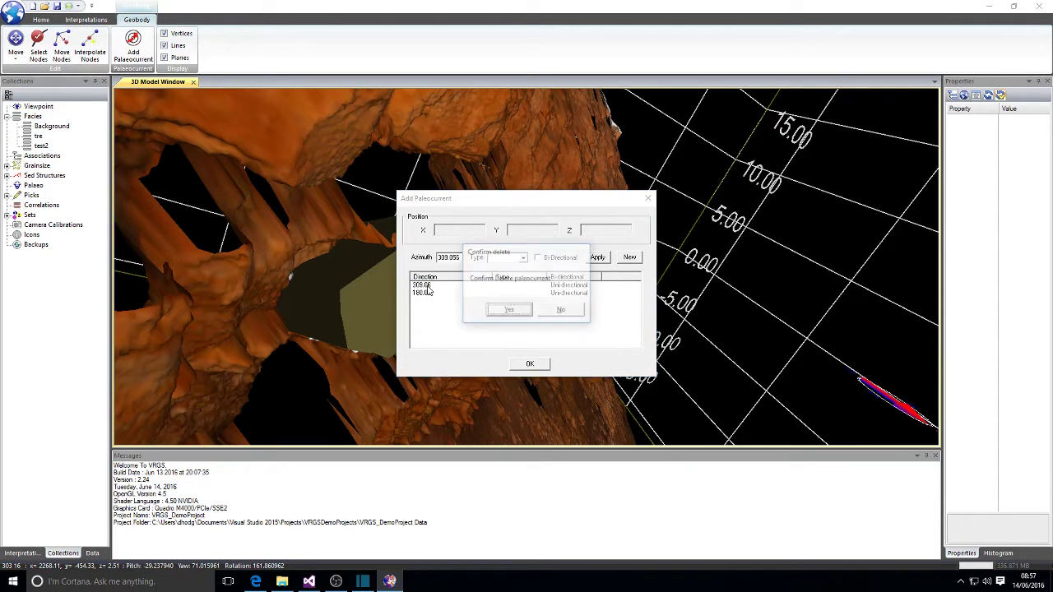
left_click(508, 312)
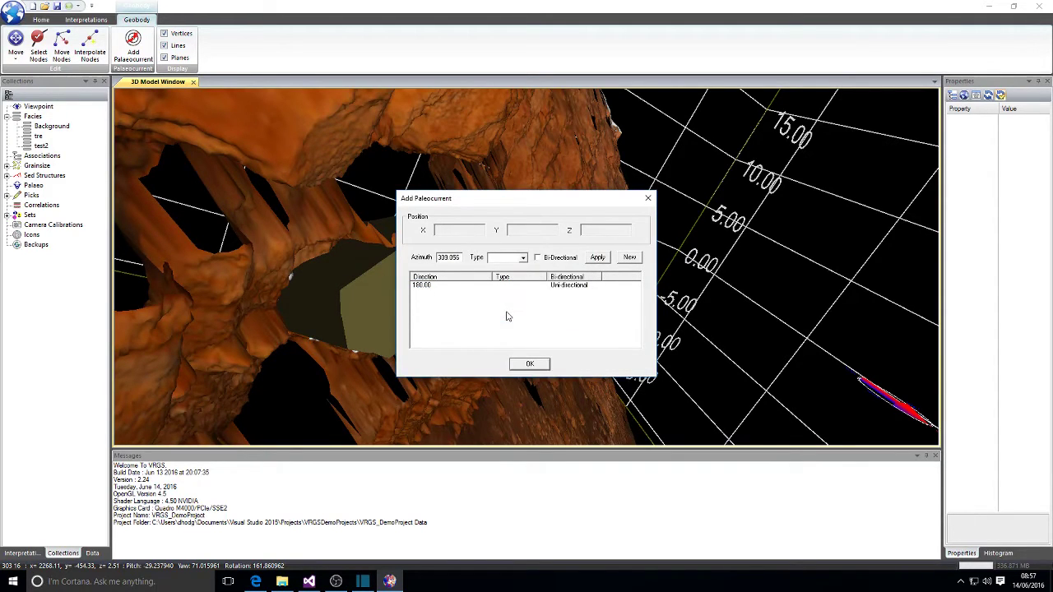
Add a second palaeocurrent to Geobody 0 with azimuth 170 and type RXL.
left_click(425, 285)
left_click(455, 258)
type("70")
left_click(523, 258)
left_click(507, 270)
left_click(628, 258)
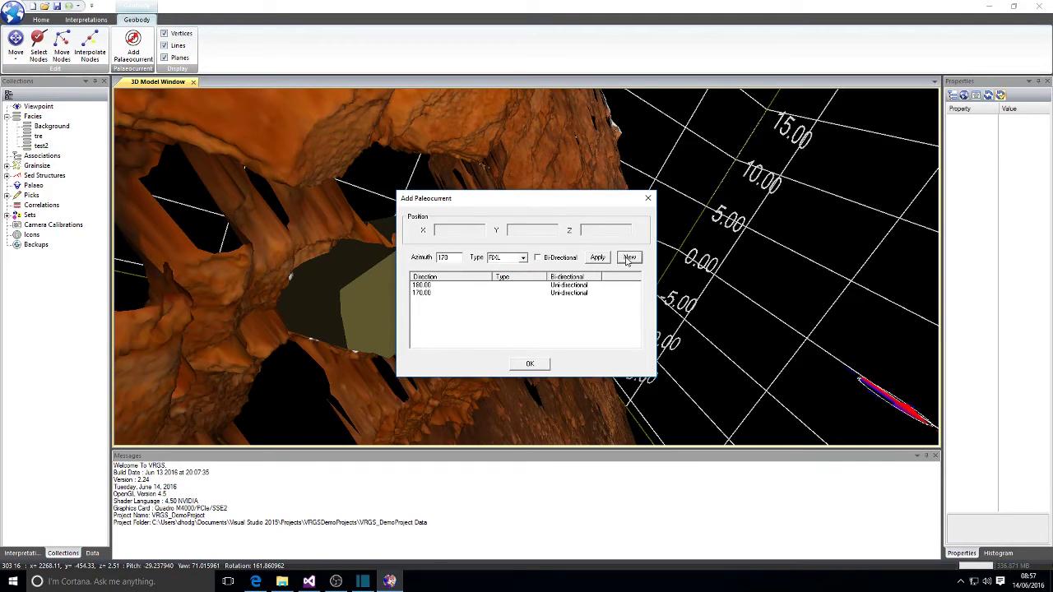
Add a third RXL palaeocurrent with a different azimuth to Geobody 0 and accept the palaeocurrent list.
left_click(451, 258)
type("81")
left_click(629, 258)
left_click(529, 366)
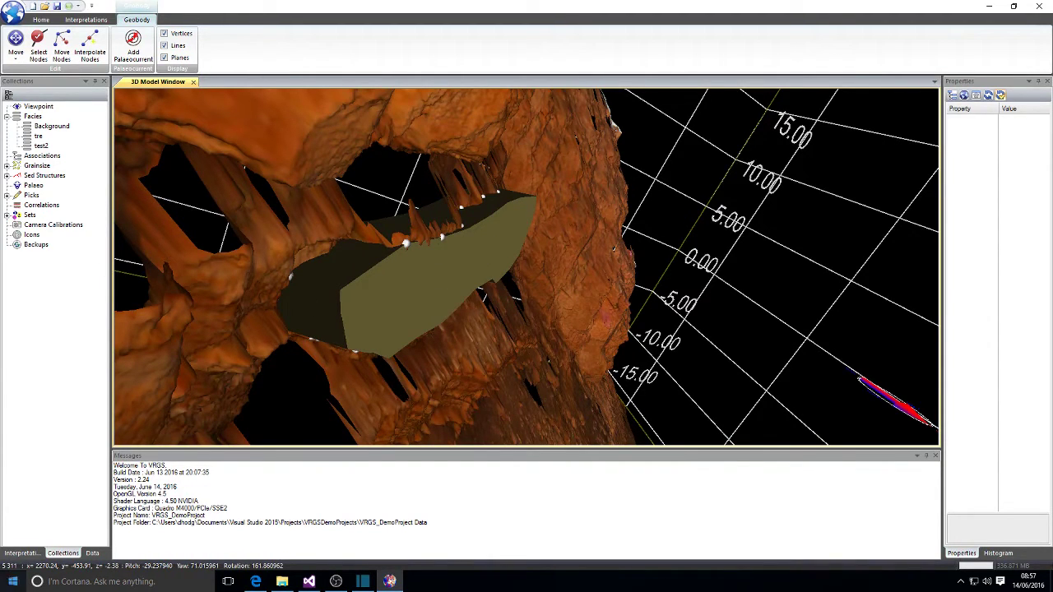
Show the palaeocurrent rose diagram for Geobody 0 in the 3D model.
left_click(20, 553)
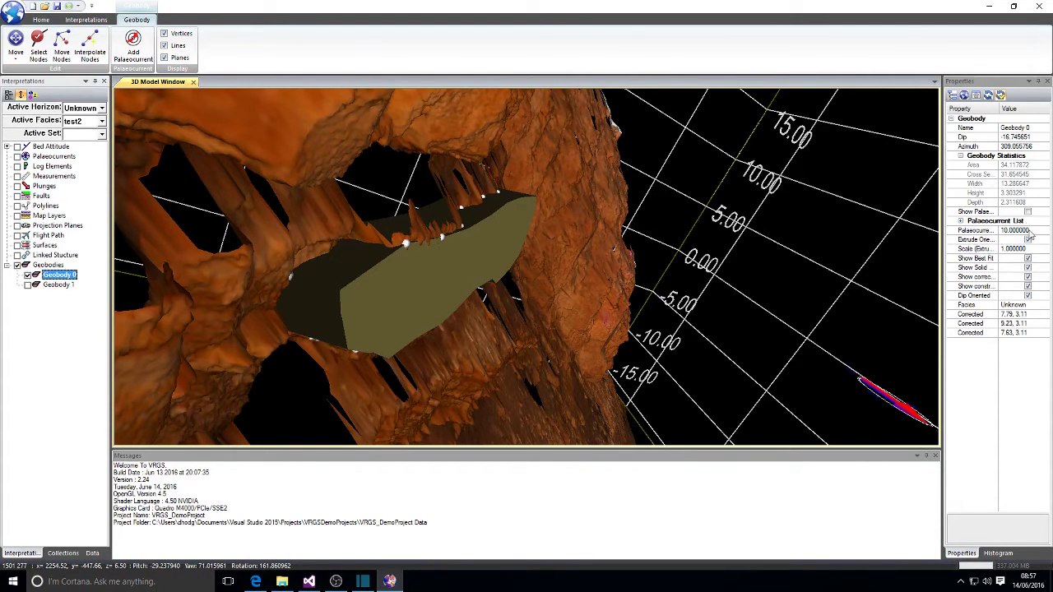
left_click(1028, 212)
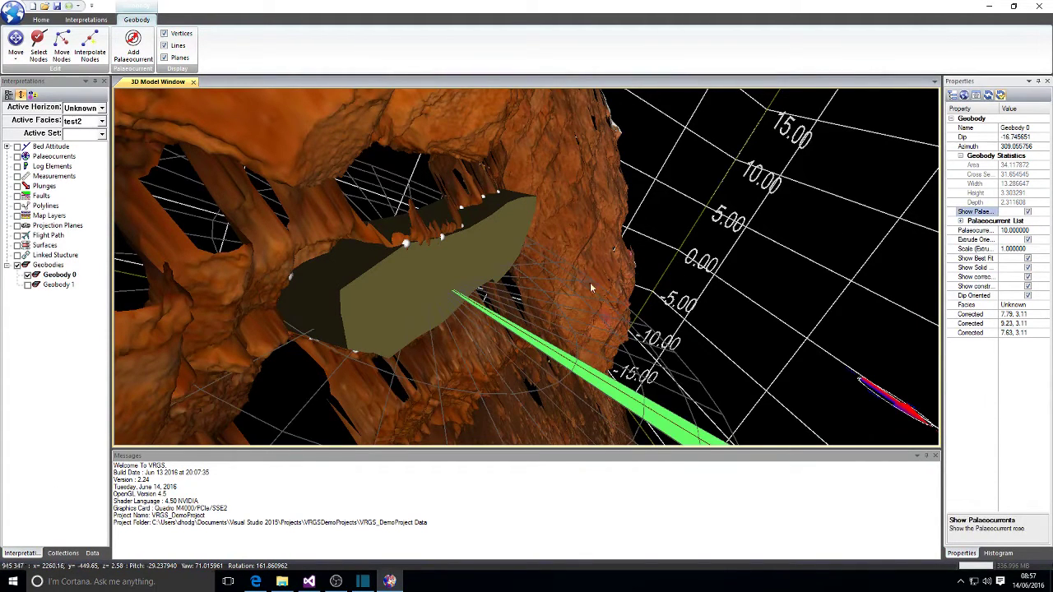
left_click_drag(445, 278, 450, 337)
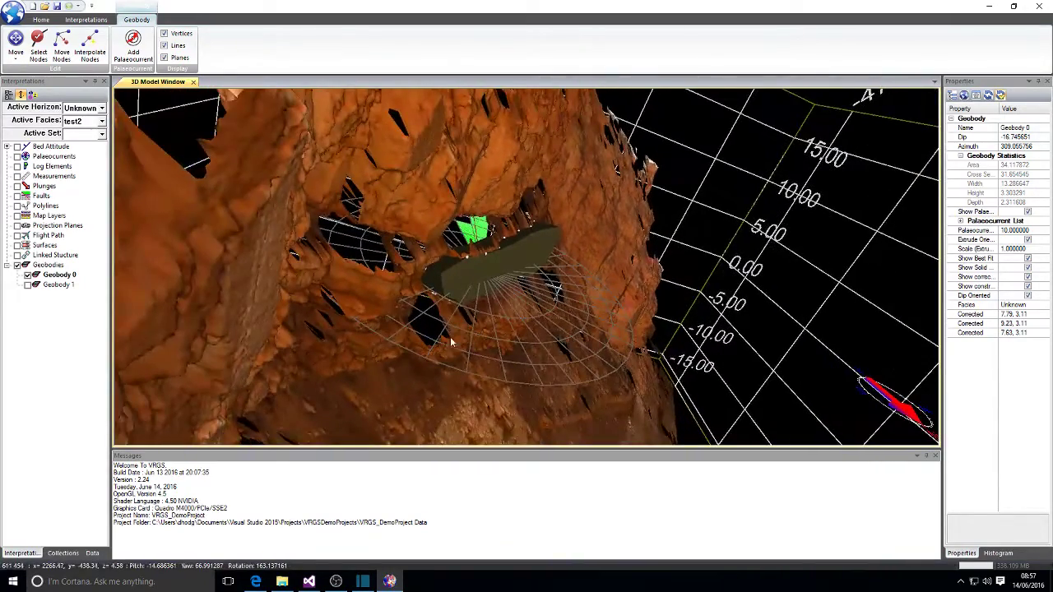
Set Geobody 0's palaeocurrent rose size to 3 and inspect the rose against the geobody.
left_click(1006, 233)
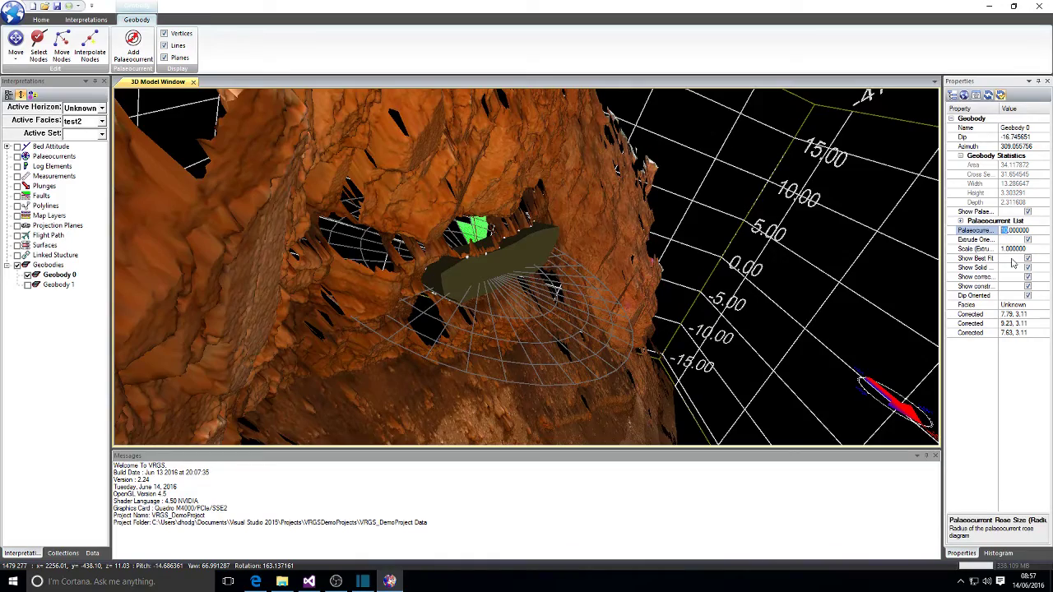
type("2")
type("3")
key("Return")
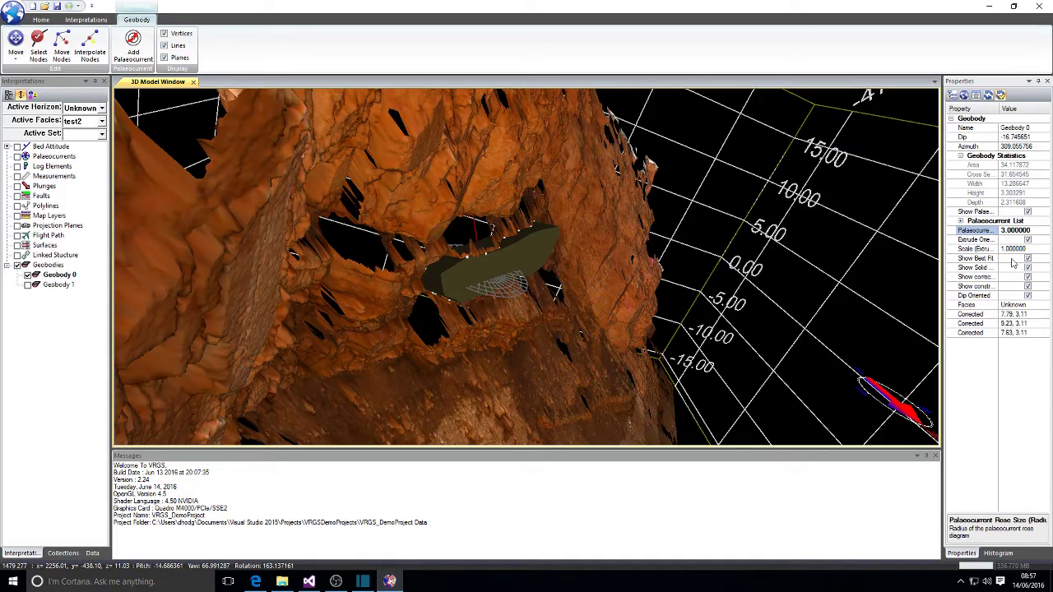
left_click_drag(493, 263, 575, 235)
mouse_move(689, 274)
left_mouse_down()
mouse_move(610, 269)
mouse_move(664, 295)
mouse_move(915, 220)
mouse_move(630, 221)
mouse_move(628, 249)
mouse_move(682, 286)
mouse_move(725, 264)
mouse_move(487, 204)
left_mouse_up()
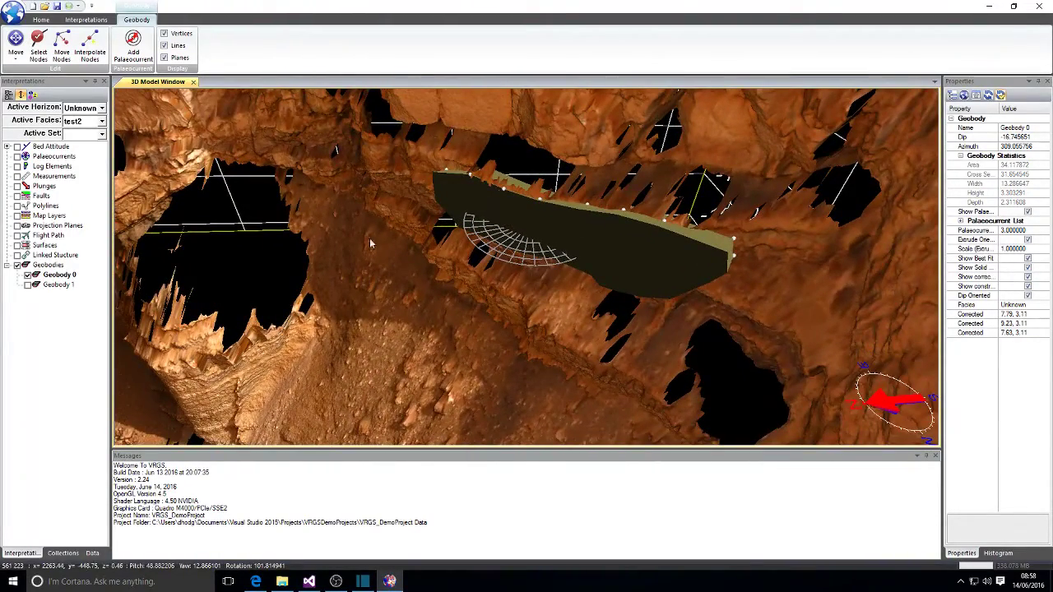
Assign the facies test2 to Geobody 0.
left_click(62, 275)
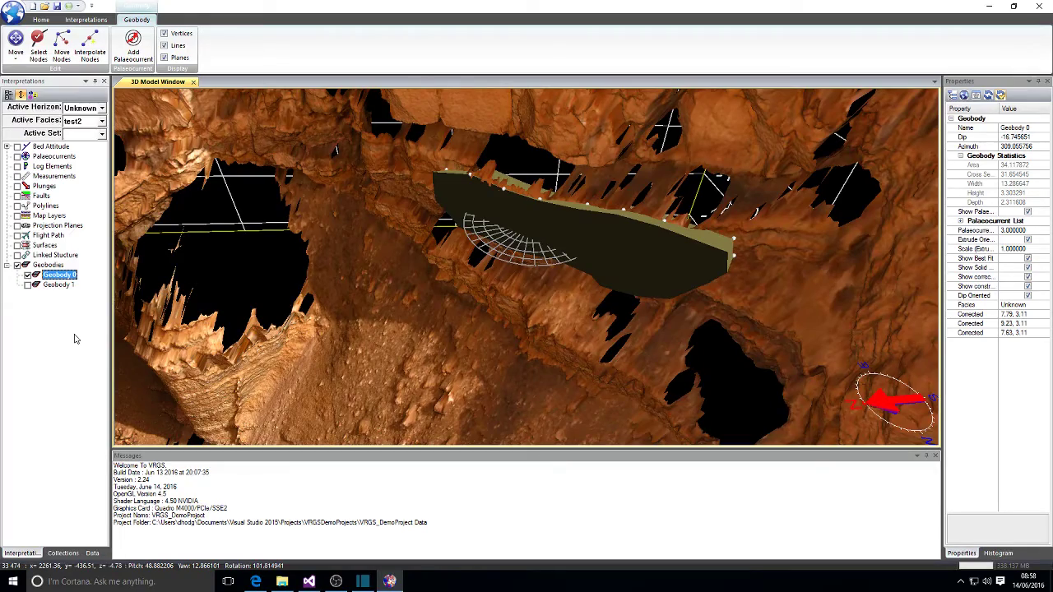
left_click_drag(582, 265, 589, 240)
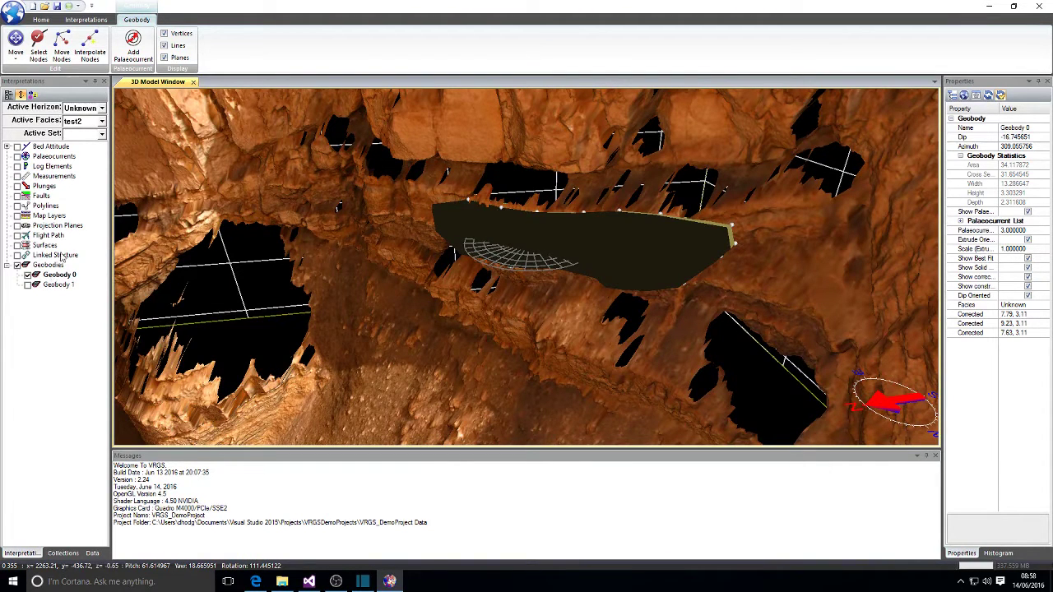
left_click(54, 276)
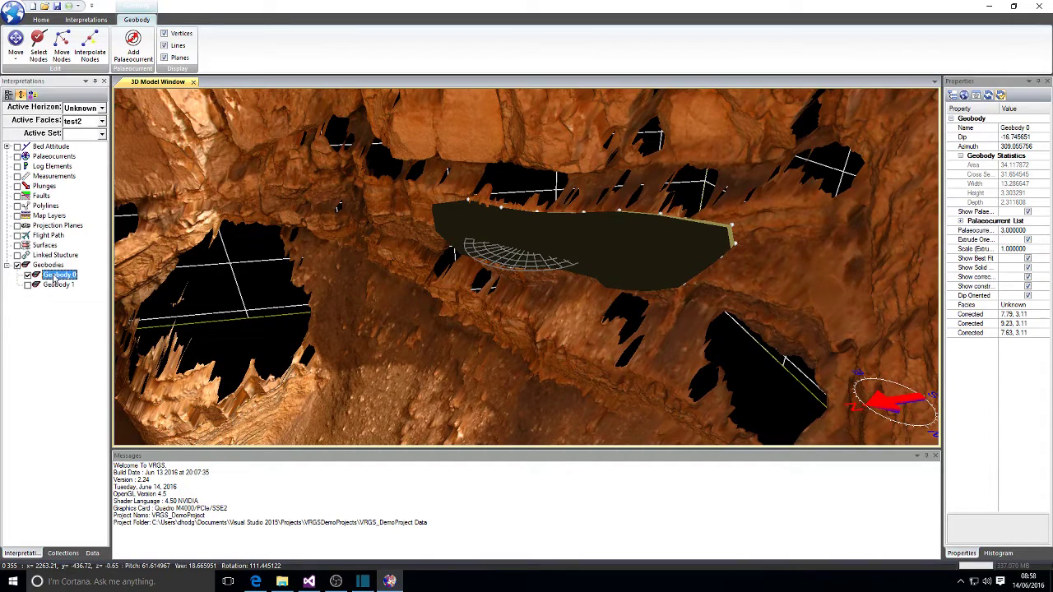
left_click(1048, 306)
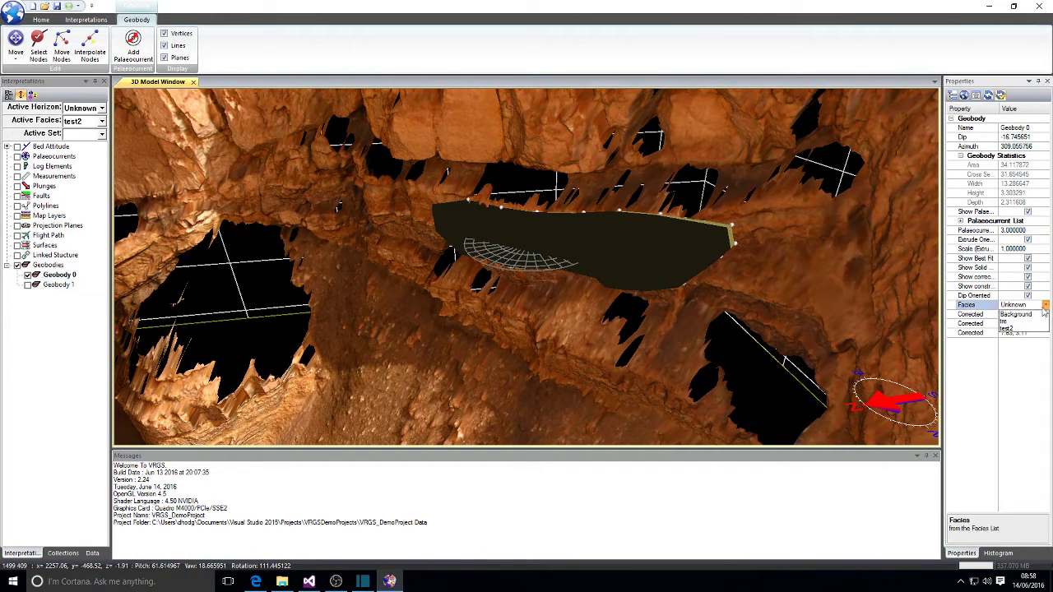
left_click(1044, 305)
left_click(1016, 324)
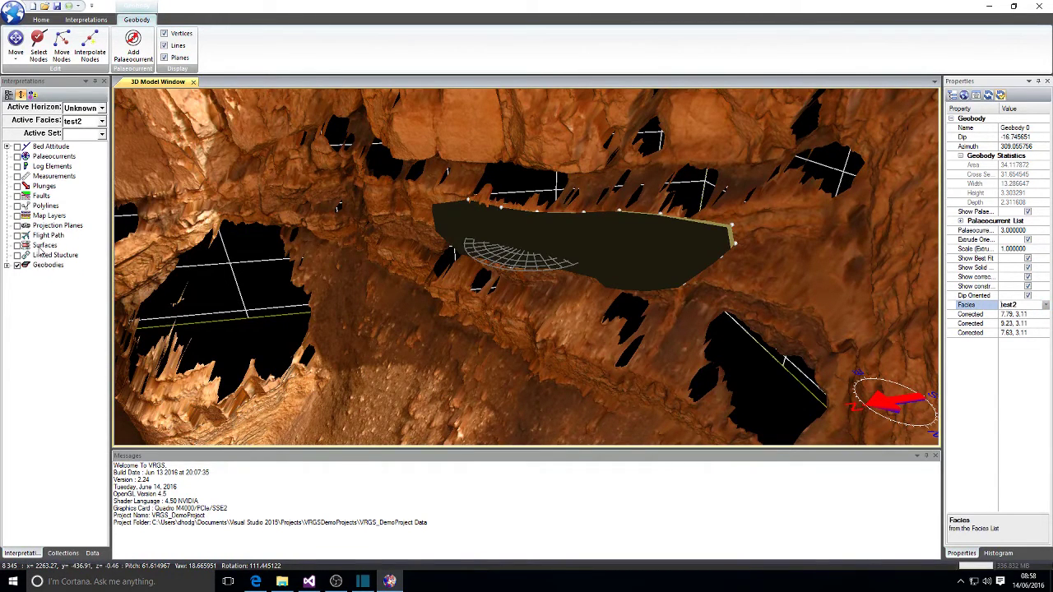
Classify the visible data with Geobody 0.
left_click(7, 266)
left_click(37, 275)
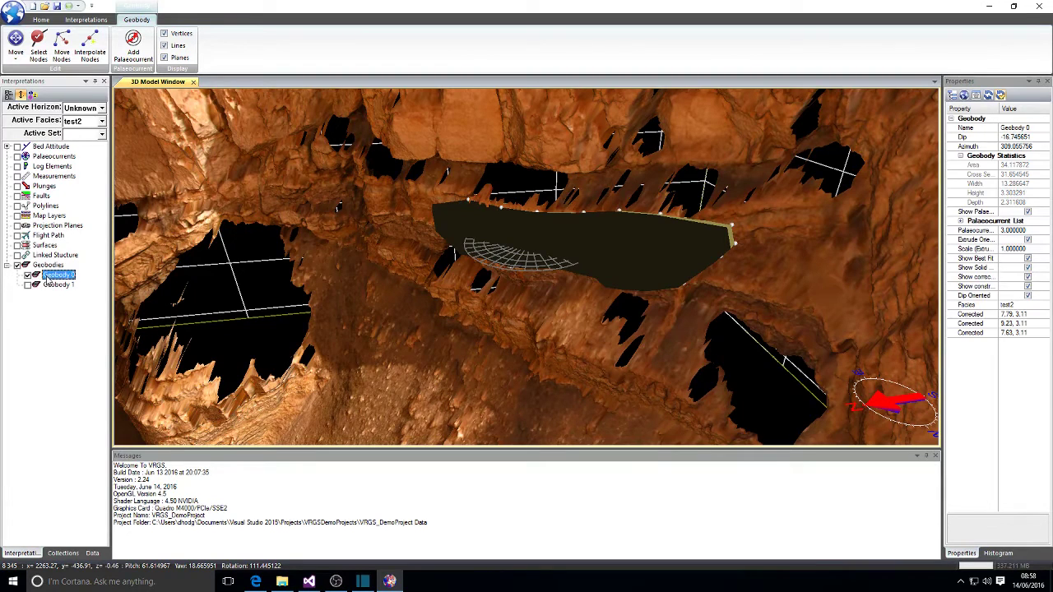
right_click(48, 279)
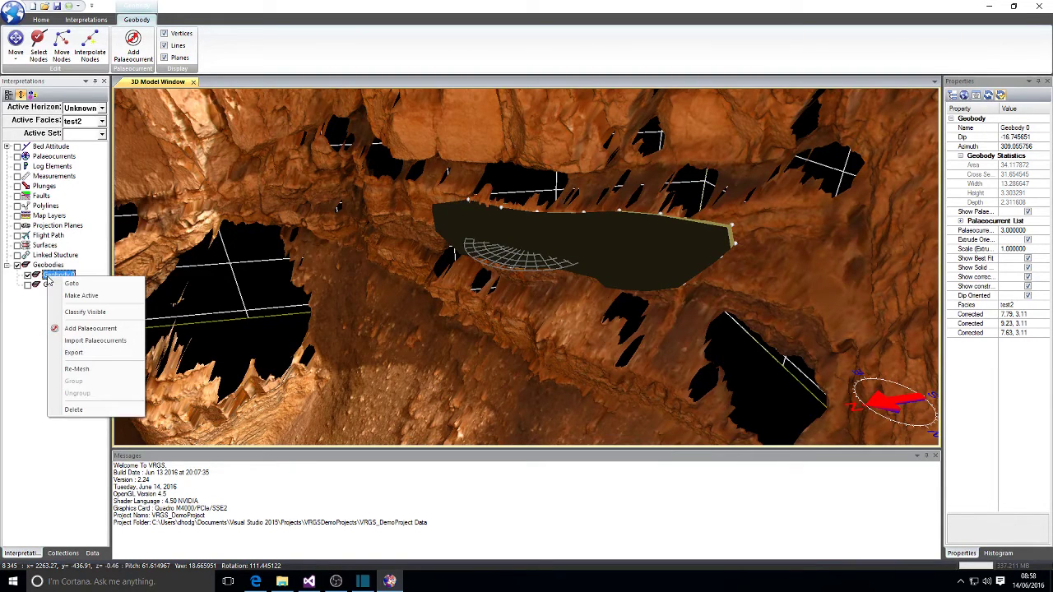
left_click(92, 315)
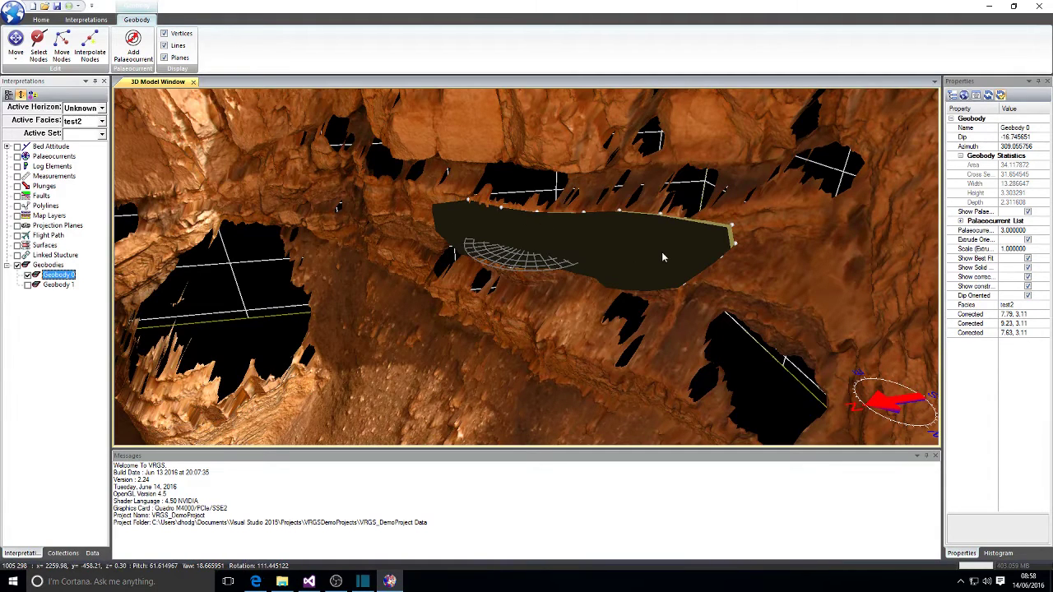
Display the Facies Map attribute on the Color_prerift_02 triangular mesh.
left_click(94, 556)
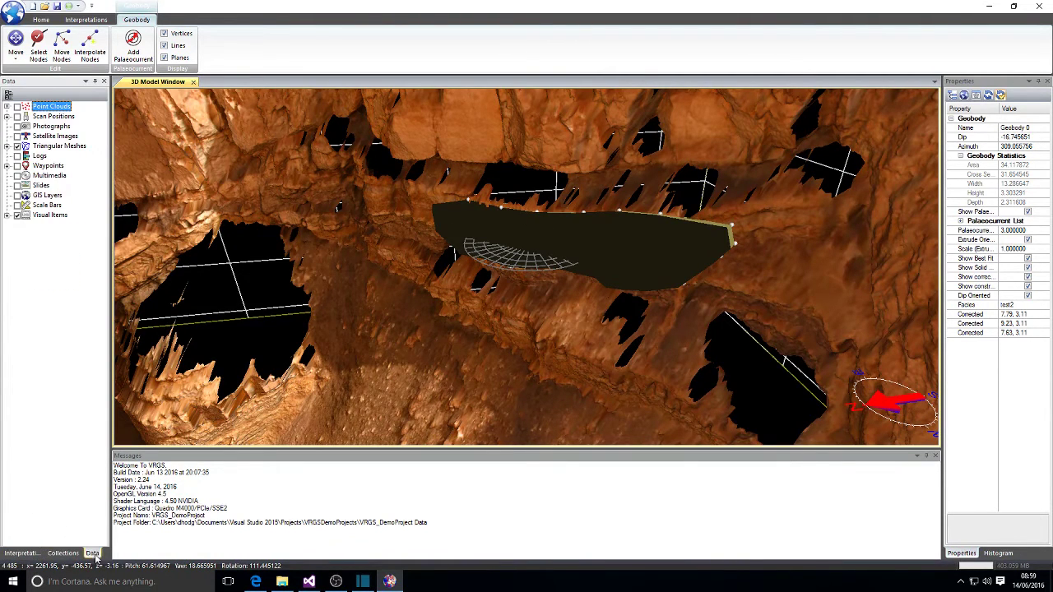
left_click(6, 147)
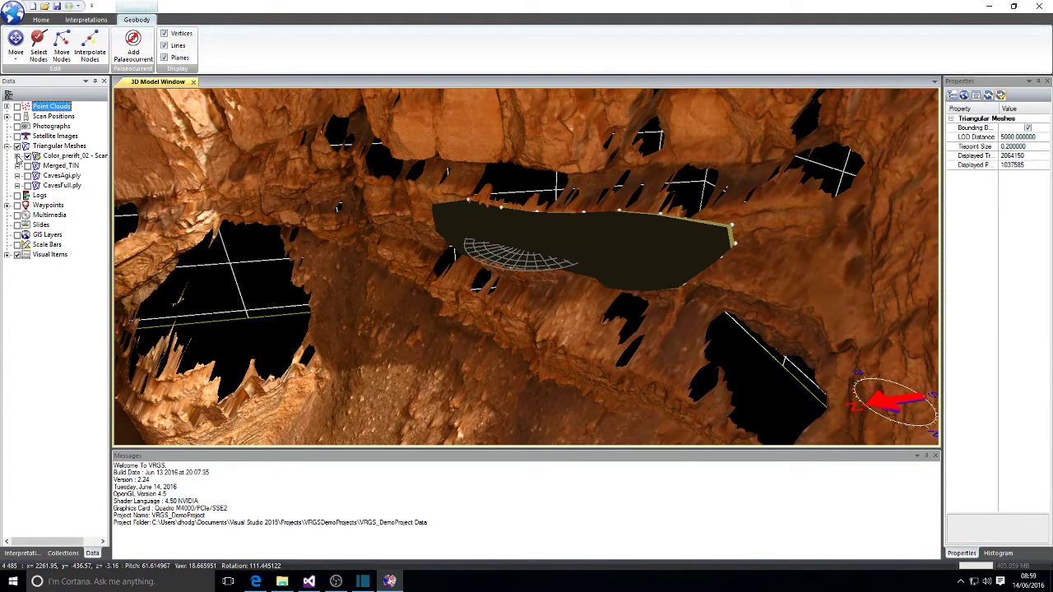
left_click(18, 156)
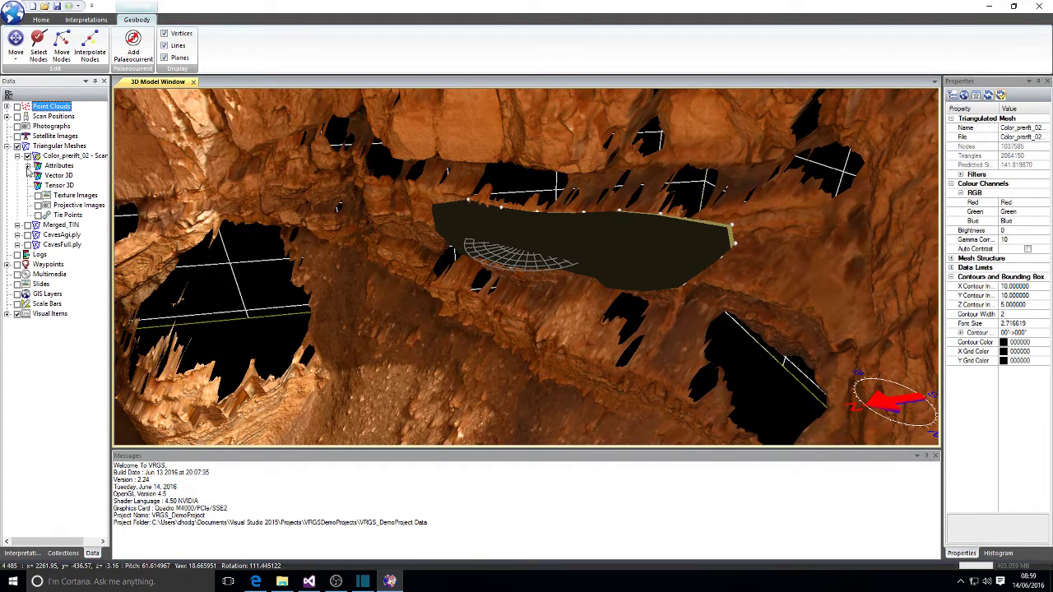
left_click(27, 166)
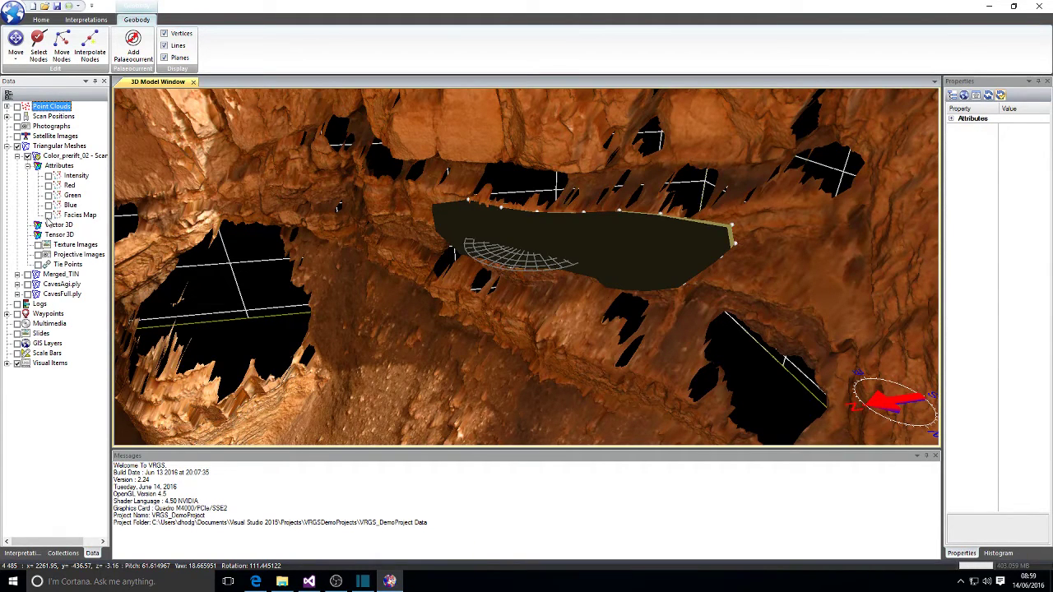
left_click(50, 218)
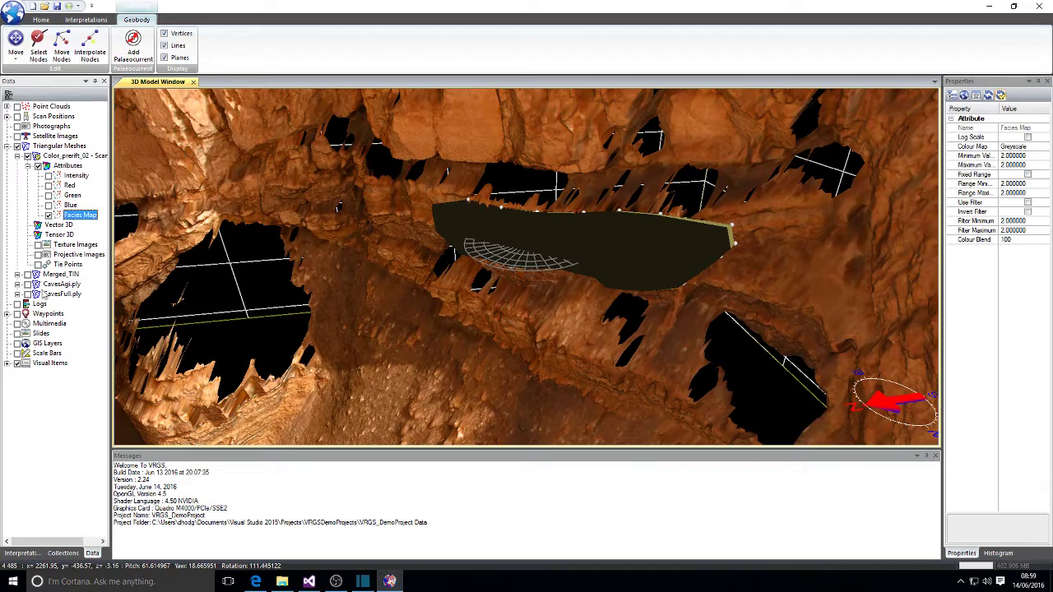
Hide Geobody 0 and inspect the outcrop mesh around its location.
left_click(21, 552)
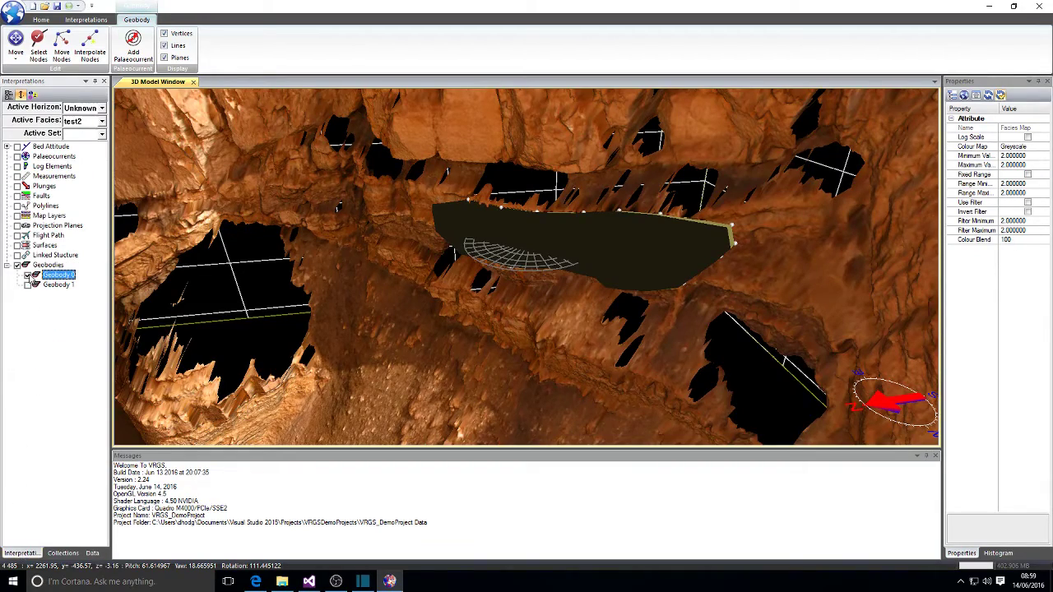
left_click(28, 278)
left_click_drag(461, 251, 585, 250)
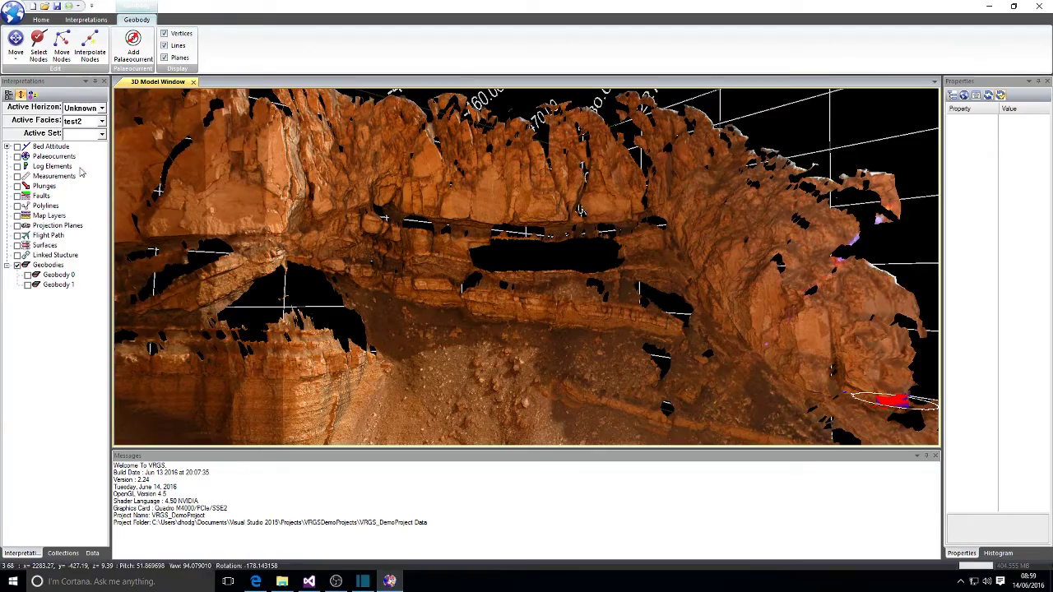
left_click_drag(589, 313, 465, 352)
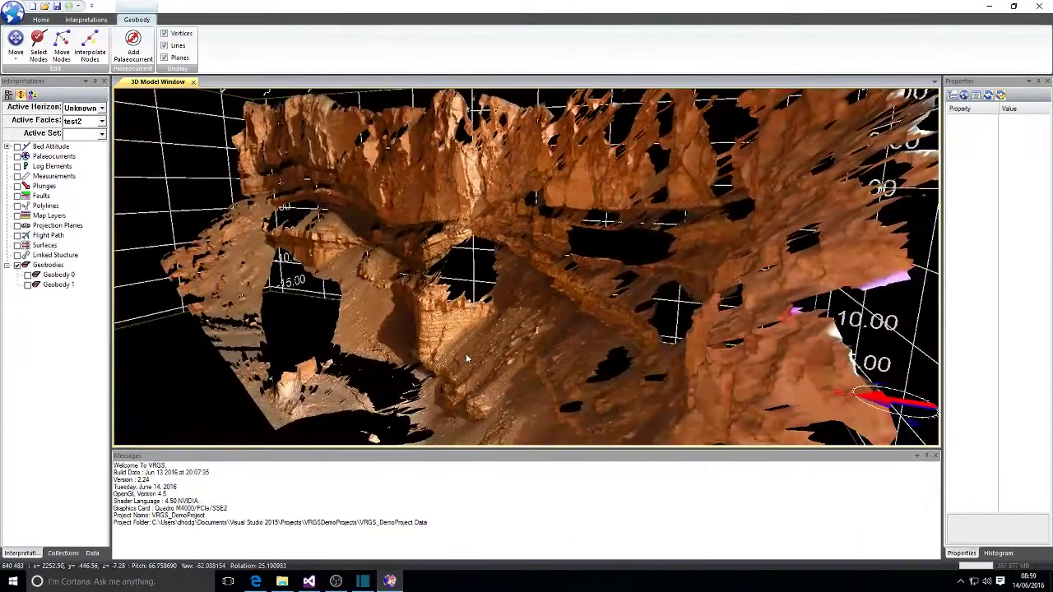